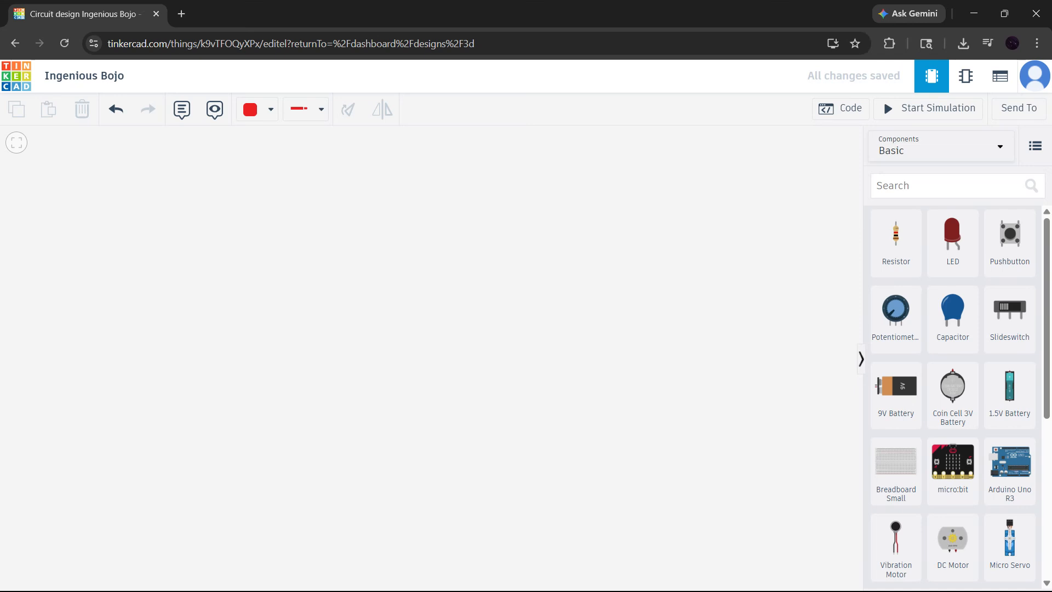
Step: Place a 9V battery, an LED and a resistor on the empty workspace
drag(888, 393, 715, 372)
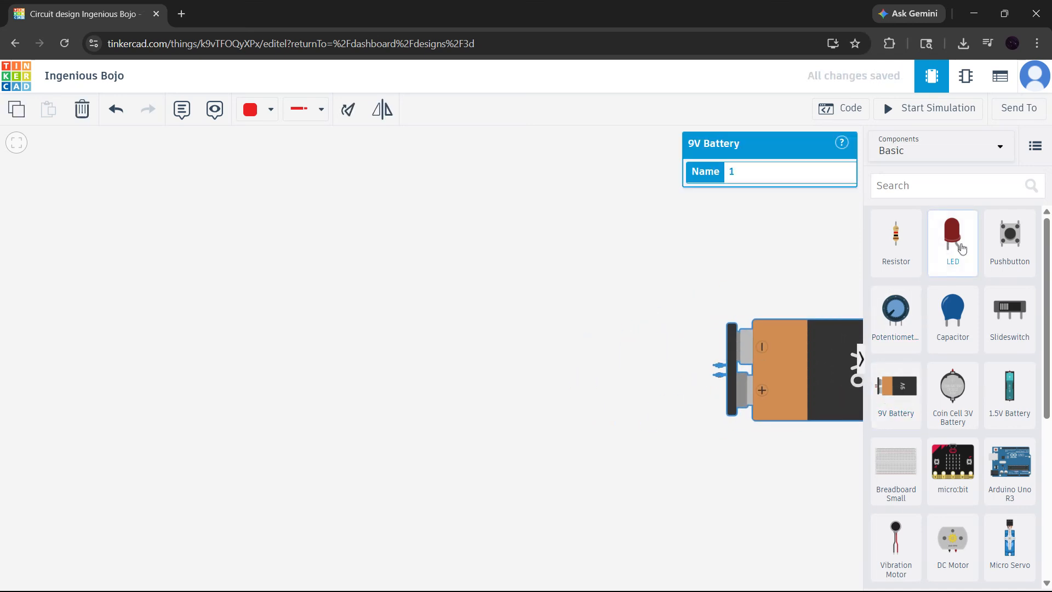
click(830, 247)
drag(953, 239, 442, 204)
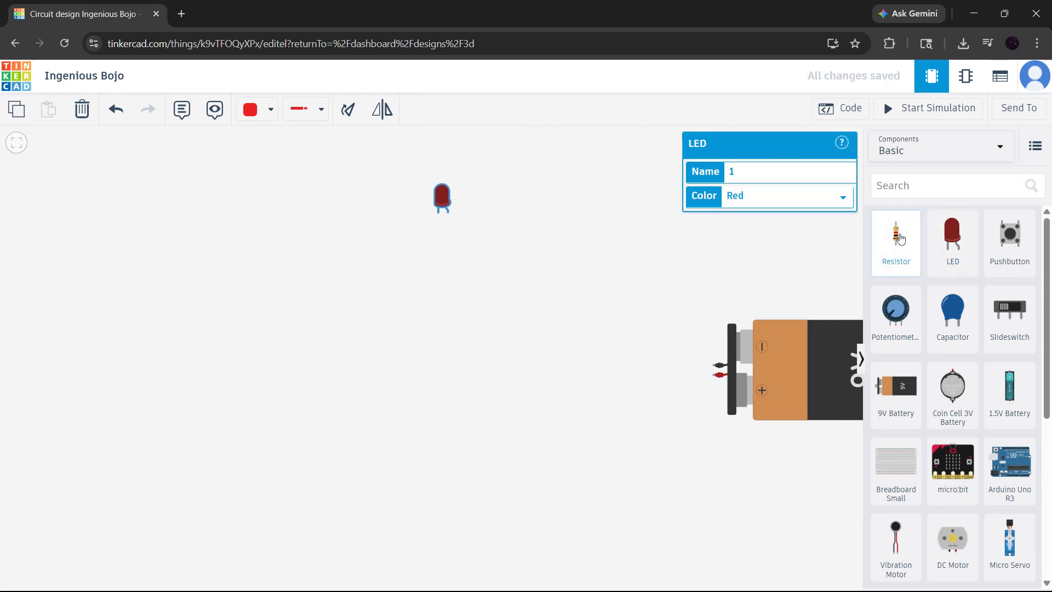
drag(896, 235, 460, 256)
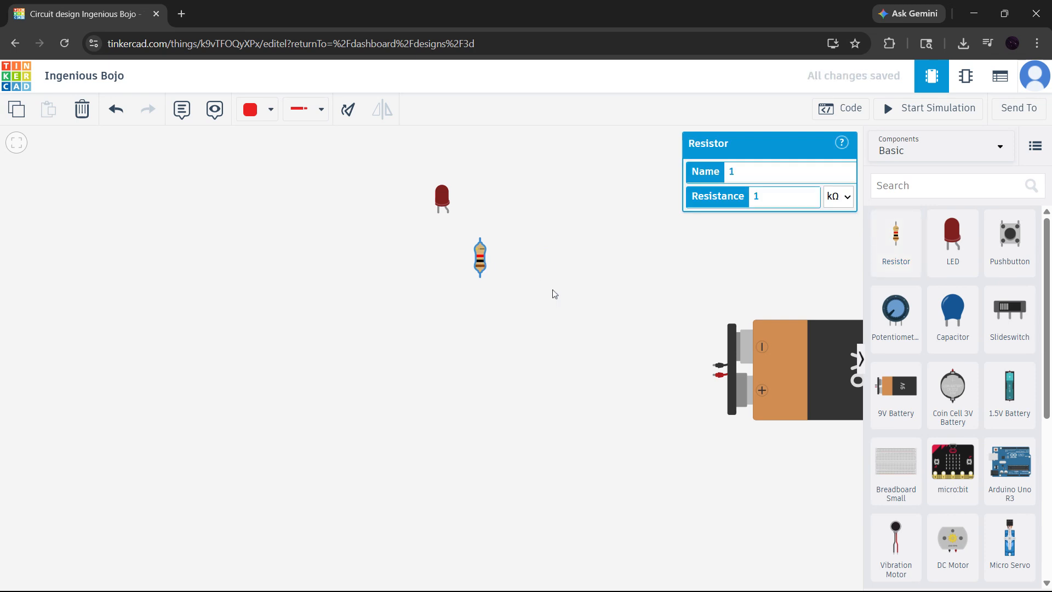
click(556, 321)
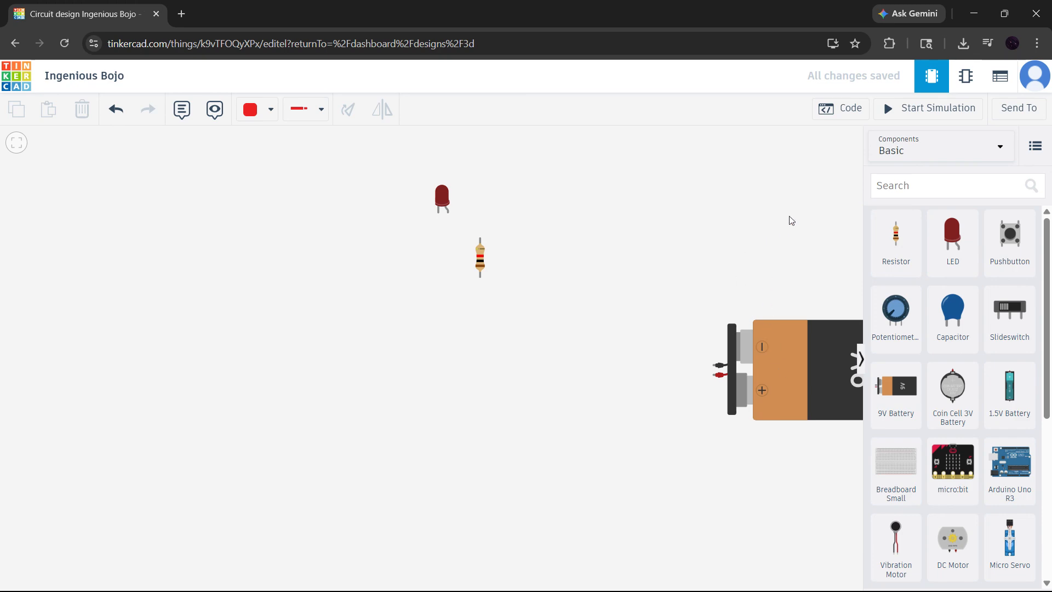
click(987, 152)
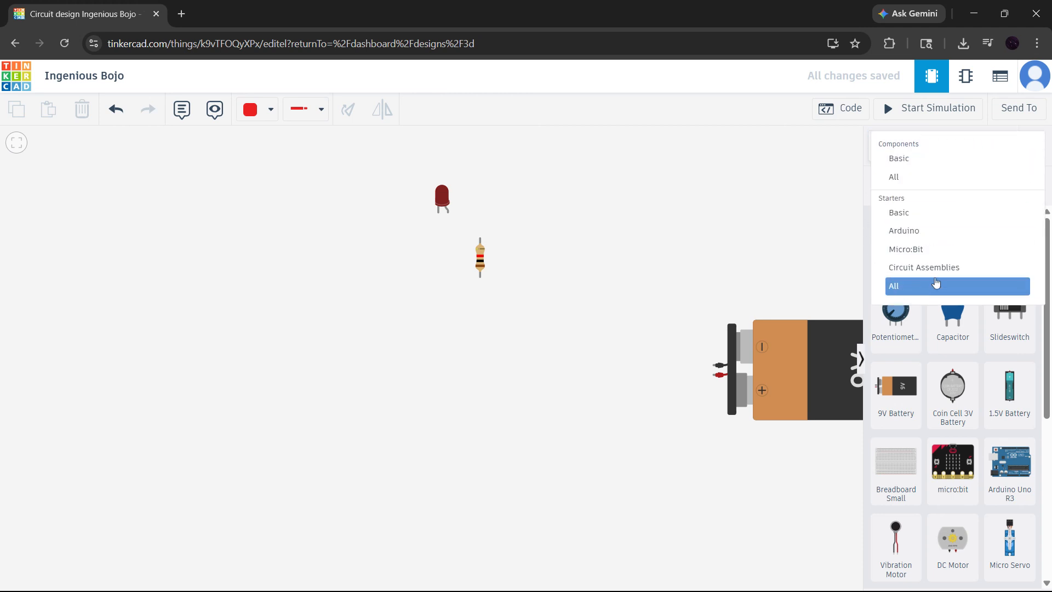
click(790, 204)
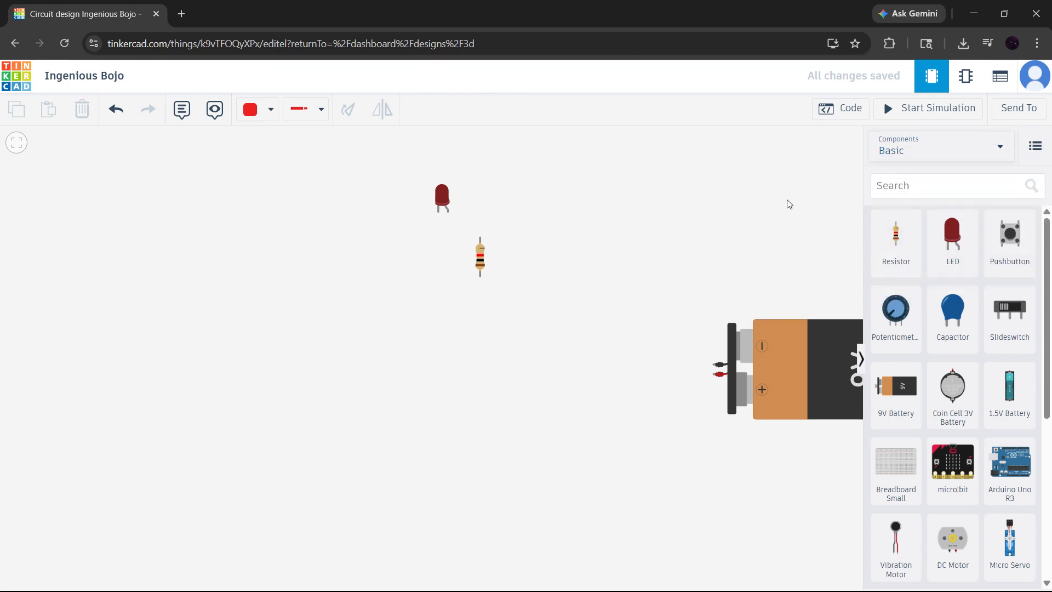
click(862, 365)
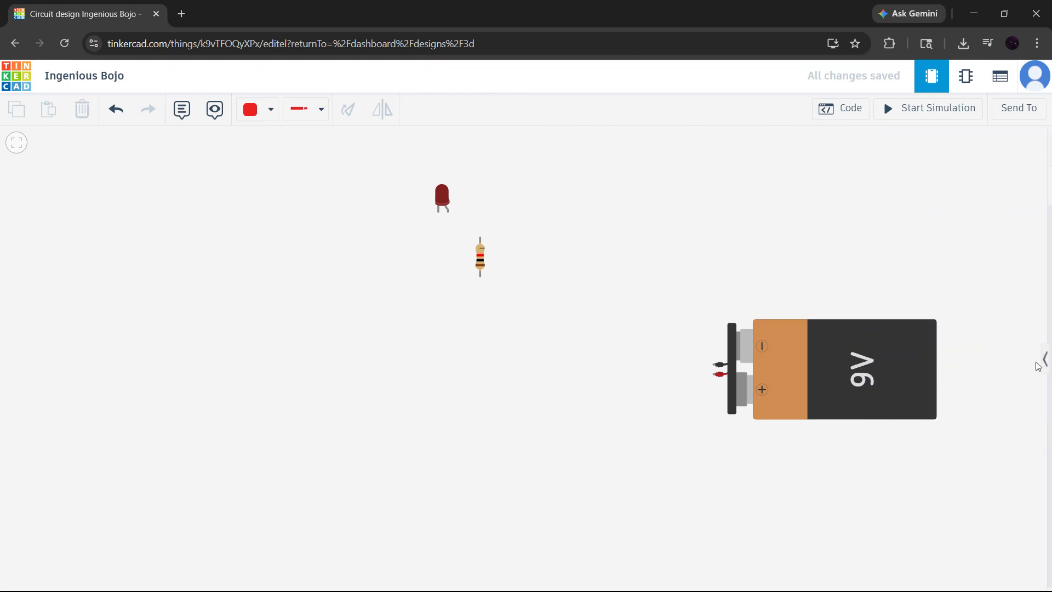
click(1043, 362)
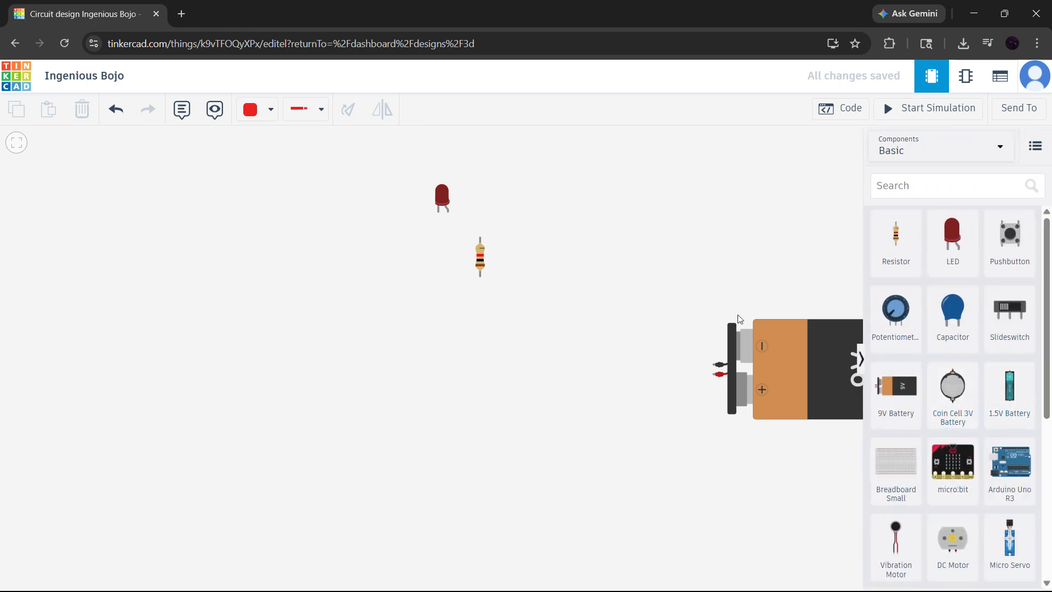
Step: Move the 9V battery fully into the visible workspace and search the components for "9v"
drag(801, 381, 654, 393)
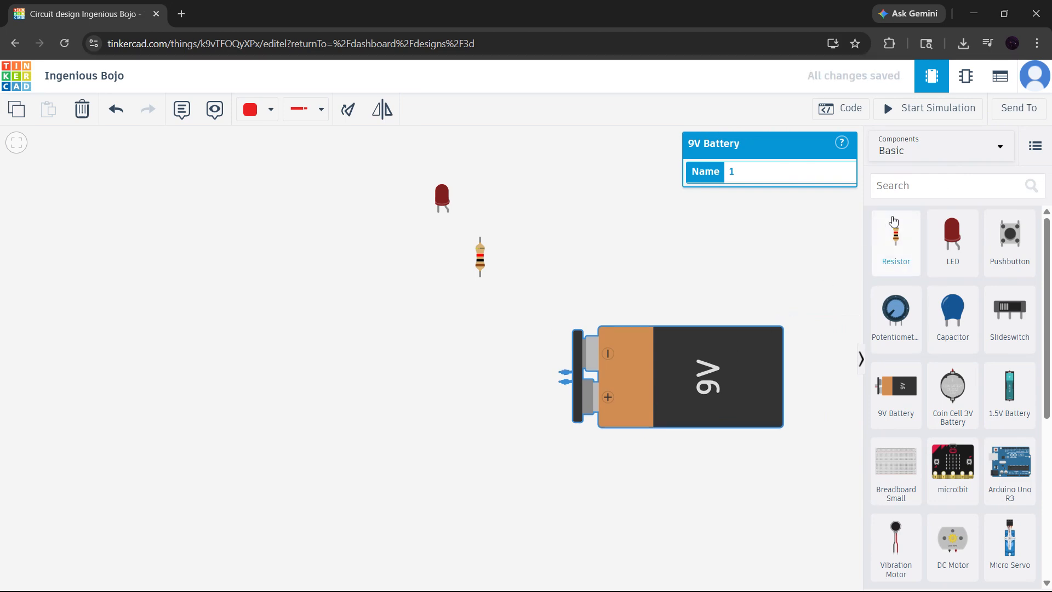
click(951, 186)
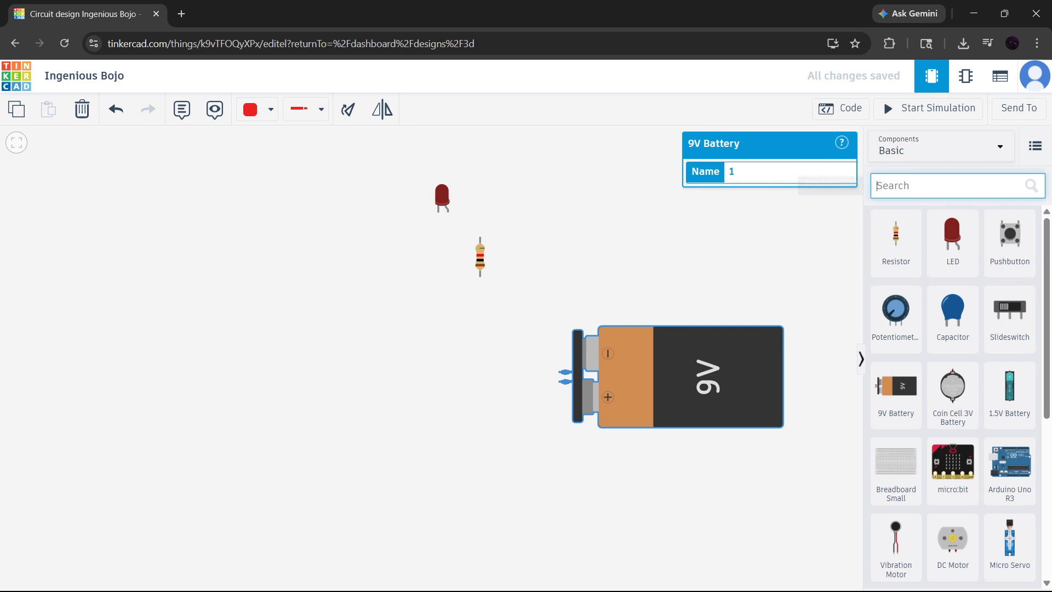
text(9v)
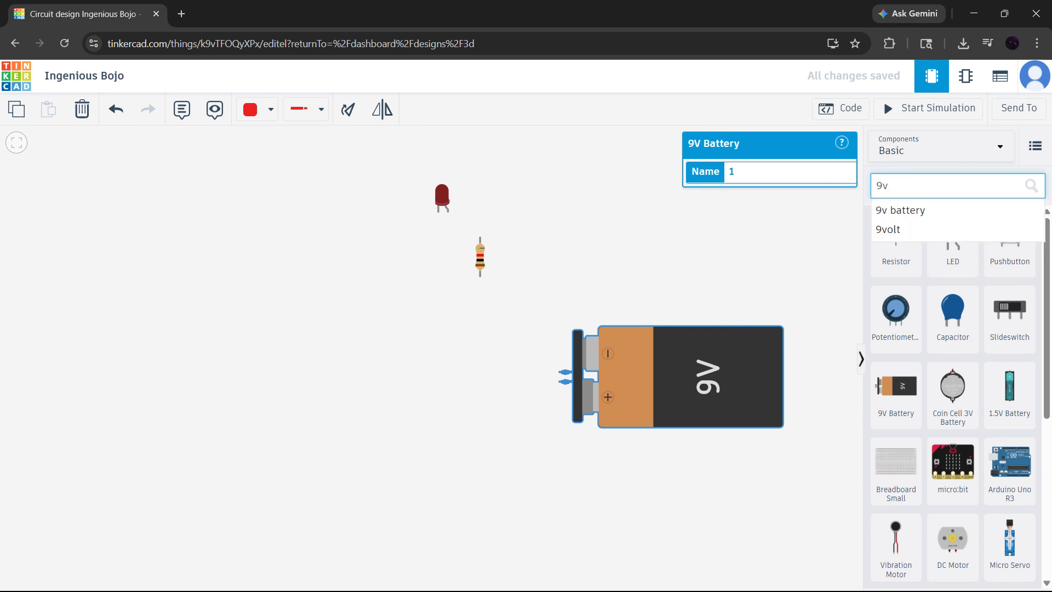
key(Return)
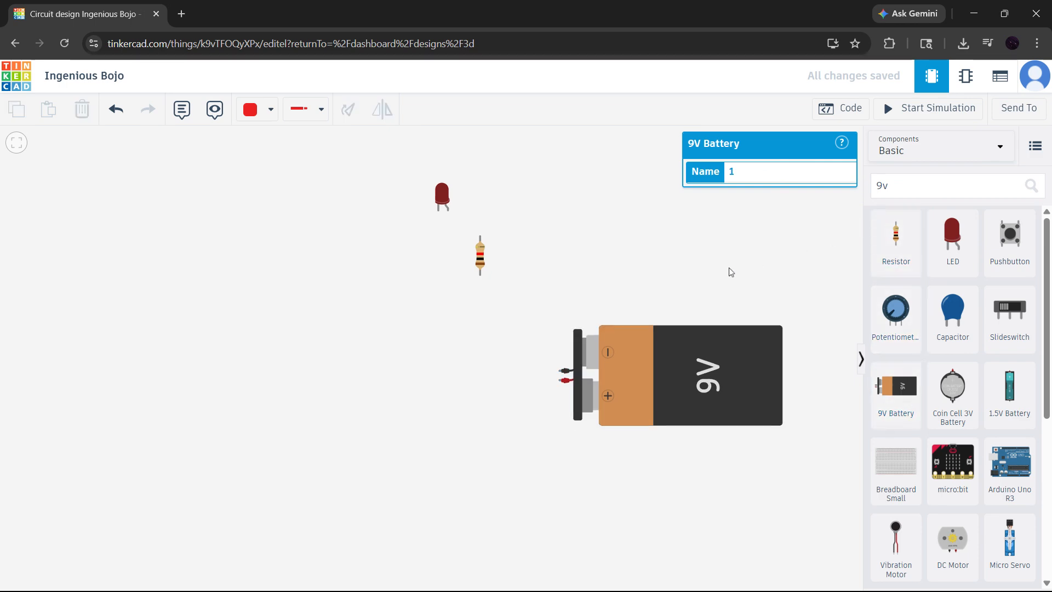
Step: Rotate the 9V battery 180 degrees and place it to the left of the LED and resistor, with its terminals facing them
drag(669, 379, 627, 387)
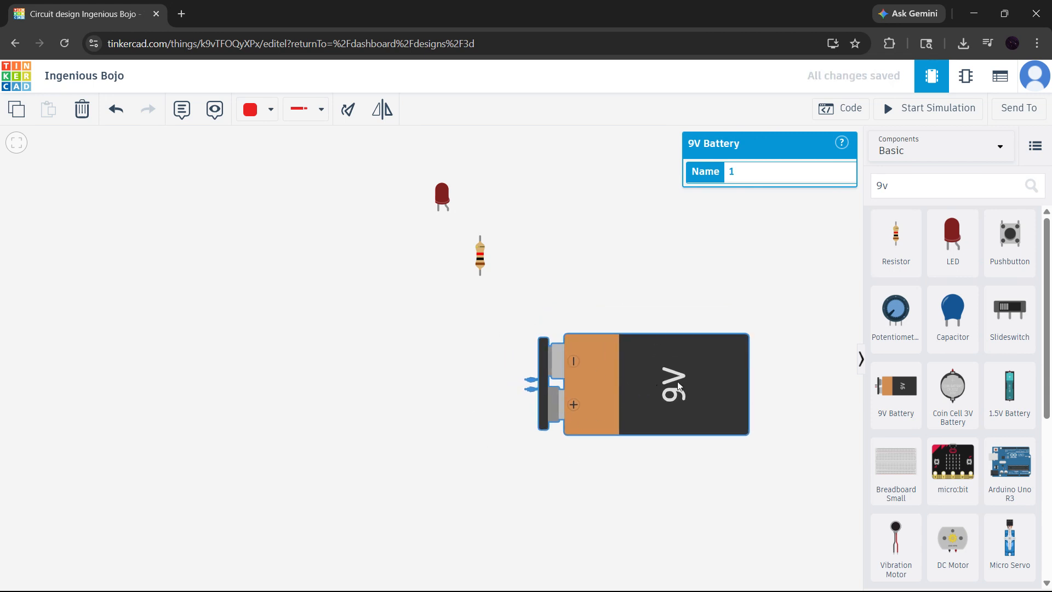
drag(638, 386, 366, 391)
key(r)
key(r)
key(r)
key(r)
key(r)
key(r)
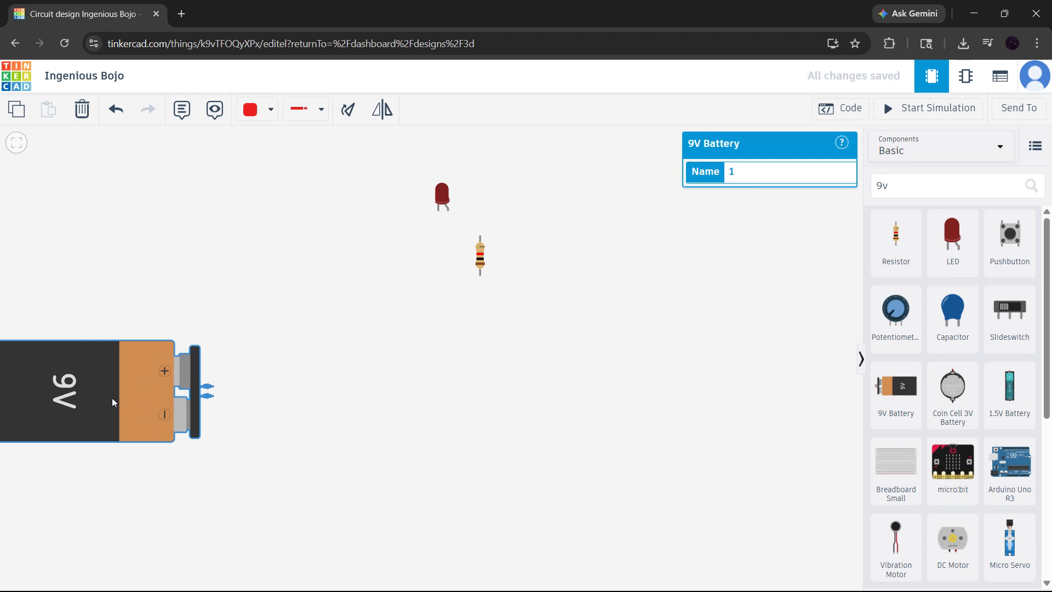
drag(112, 399, 223, 359)
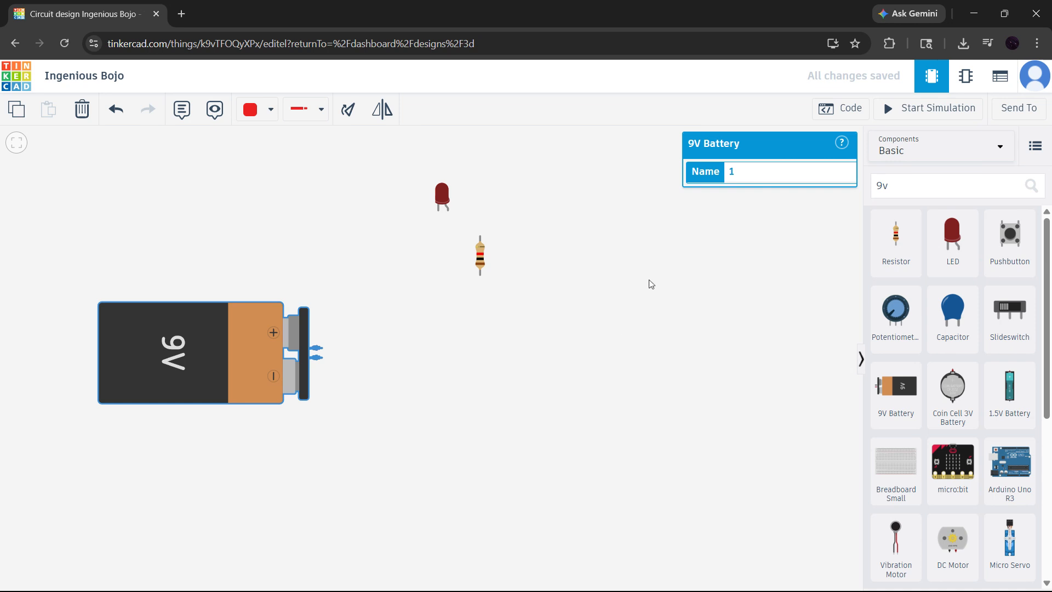
Step: Add a slideswitch below and right of the resistor, rotated 90 degrees so its terminals face the battery
drag(907, 187, 853, 188)
click(855, 193)
double_click(884, 187)
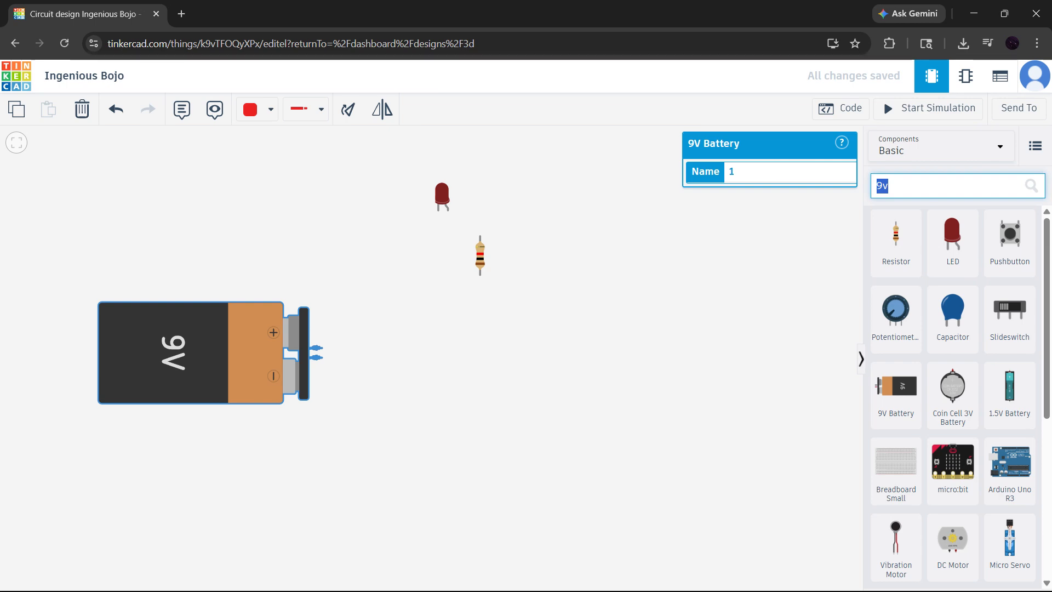
drag(1010, 321, 507, 345)
key(r)
key(r)
key(r)
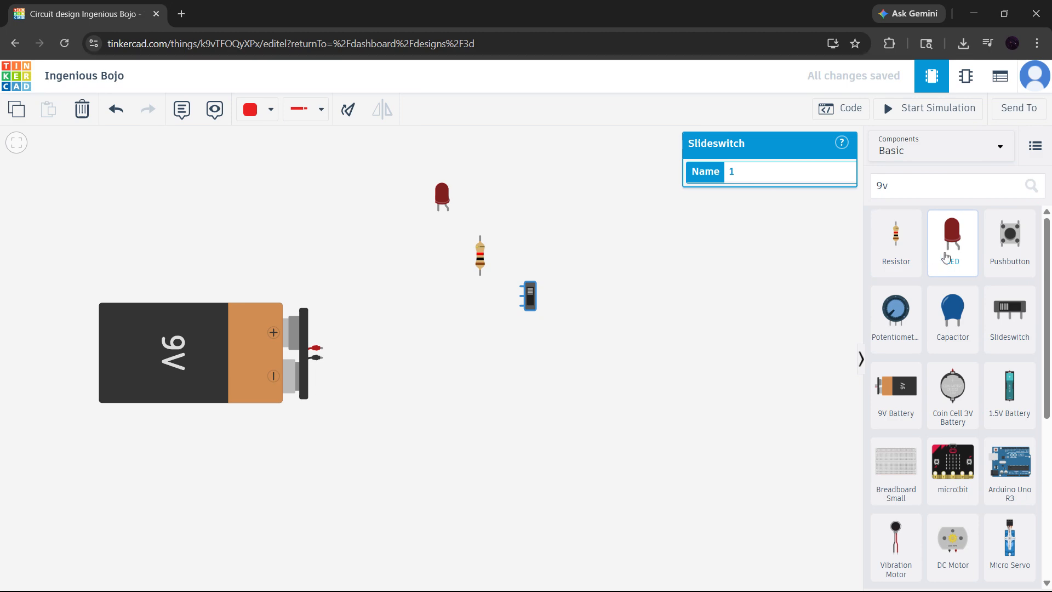
Step: Move the LED slightly down towards the resistor and set its color to green
drag(443, 204, 448, 219)
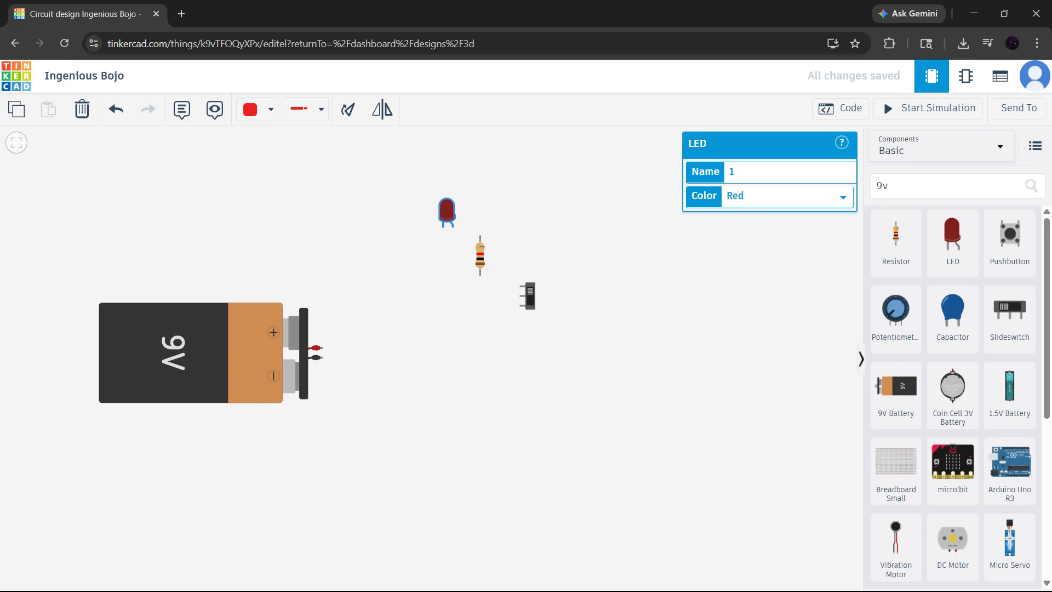
click(726, 249)
click(574, 265)
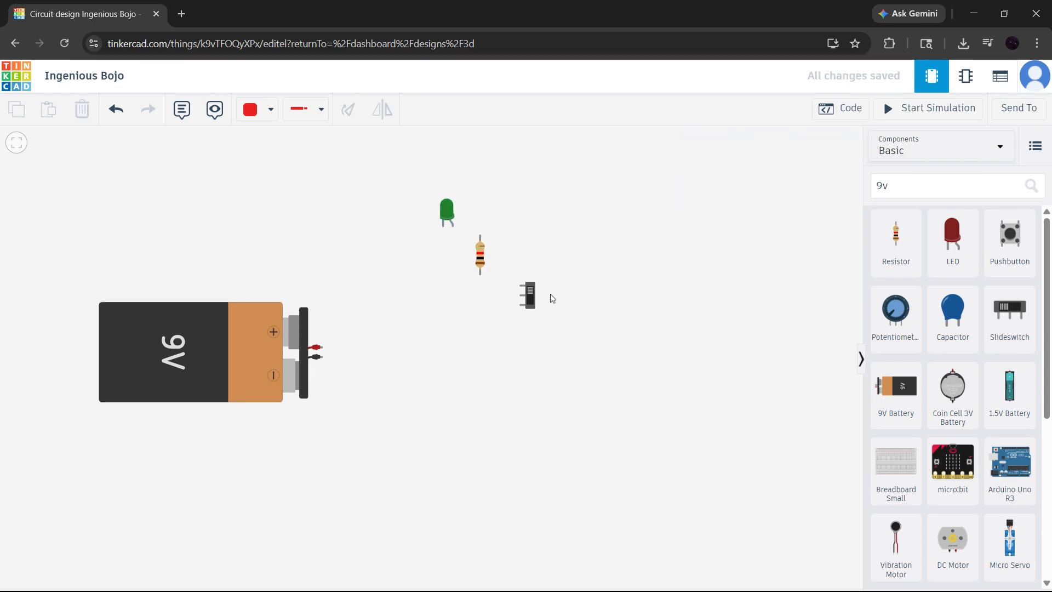
Step: Move the slideswitch and the resistor so the resistor stands directly above the switch's terminals
drag(526, 308, 485, 348)
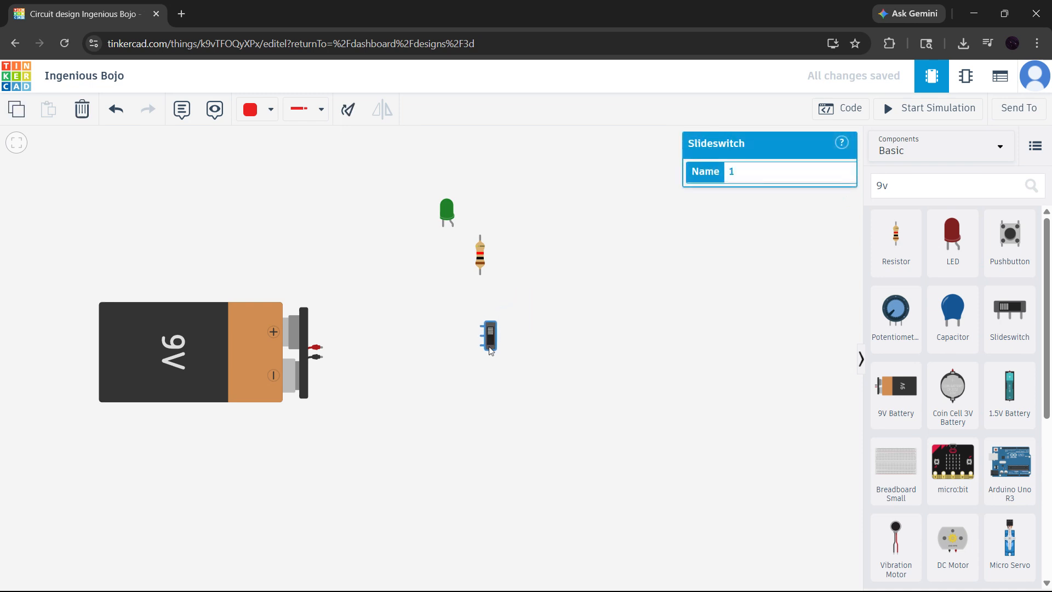
drag(482, 258, 476, 277)
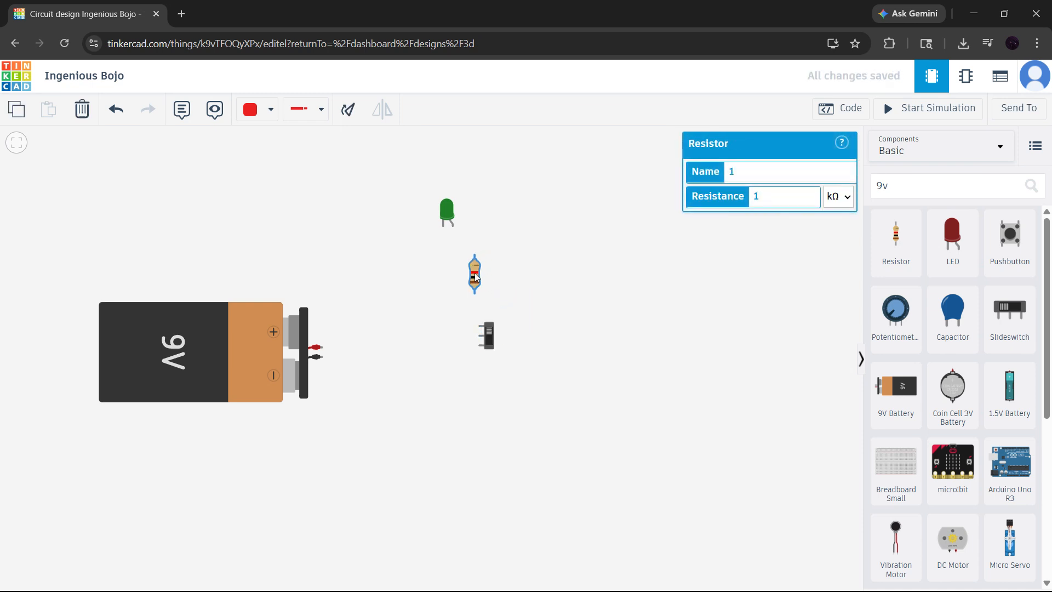
click(524, 229)
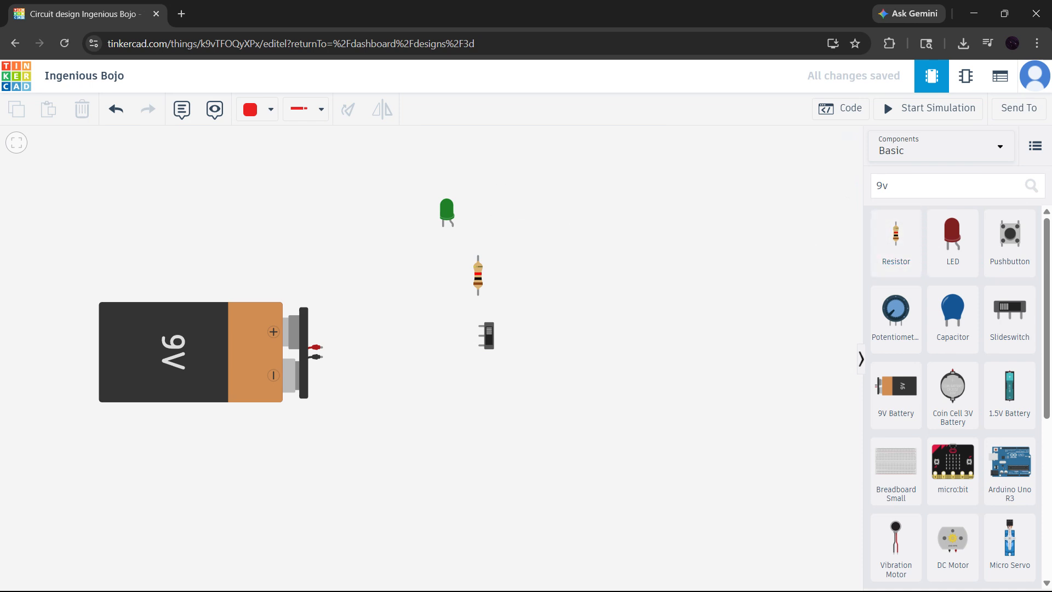
Step: Set the resistor's resistance to 220 Ω
drag(907, 258, 512, 283)
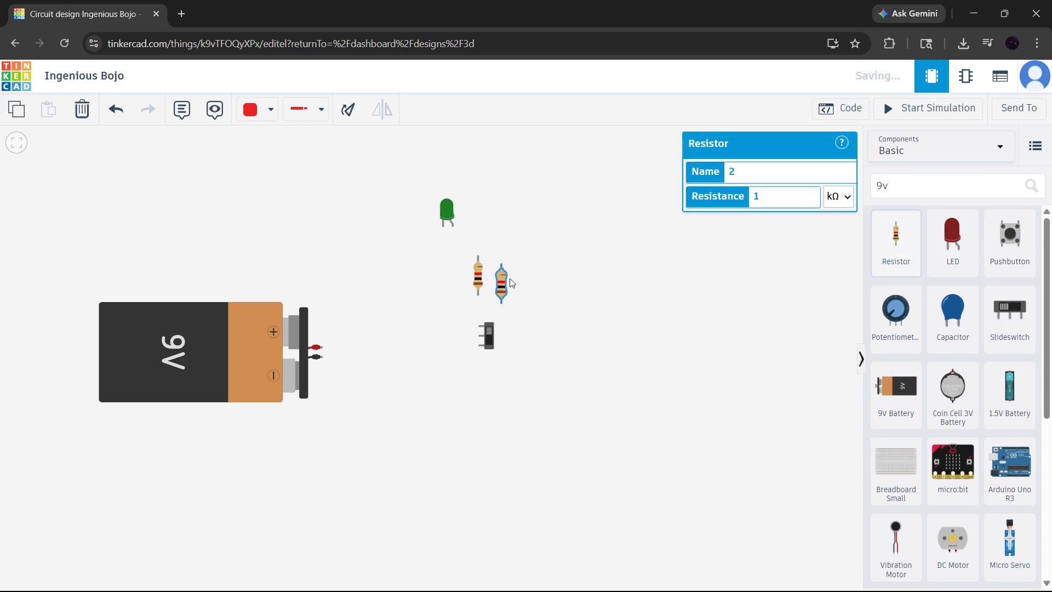
key(Delete)
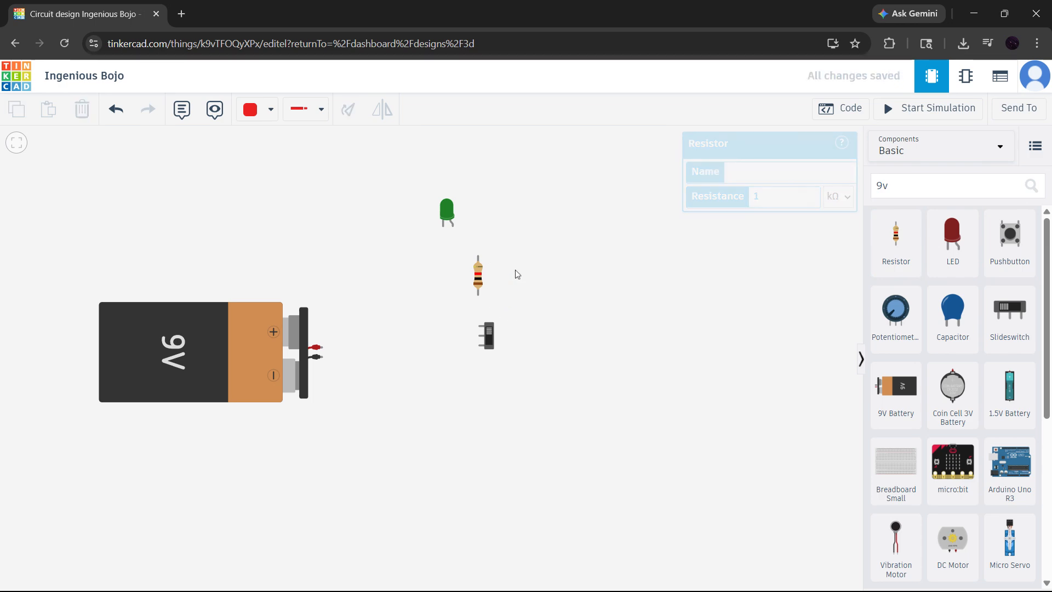
click(478, 275)
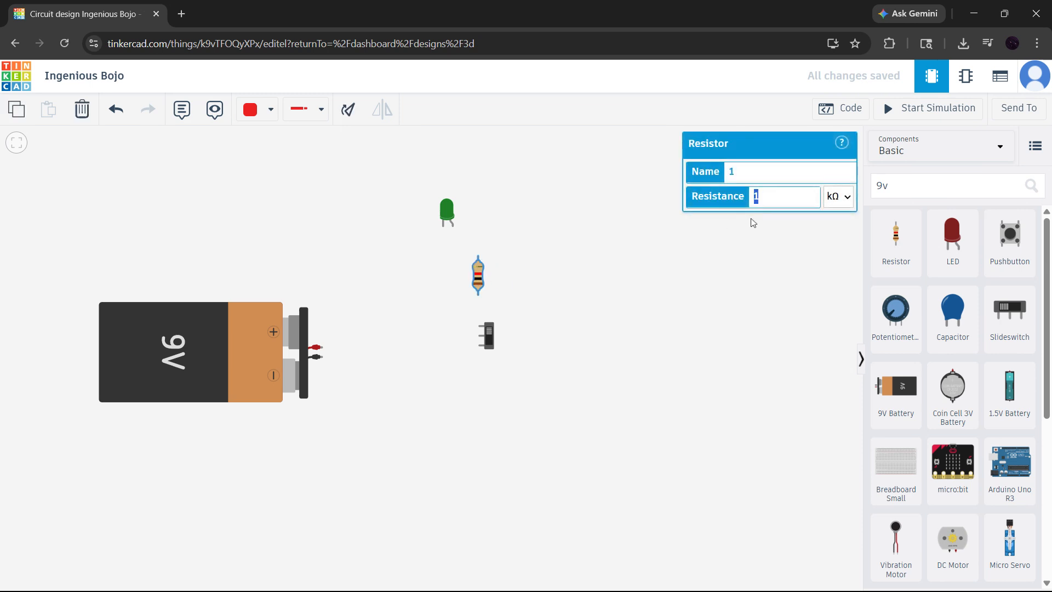
text(220)
click(820, 282)
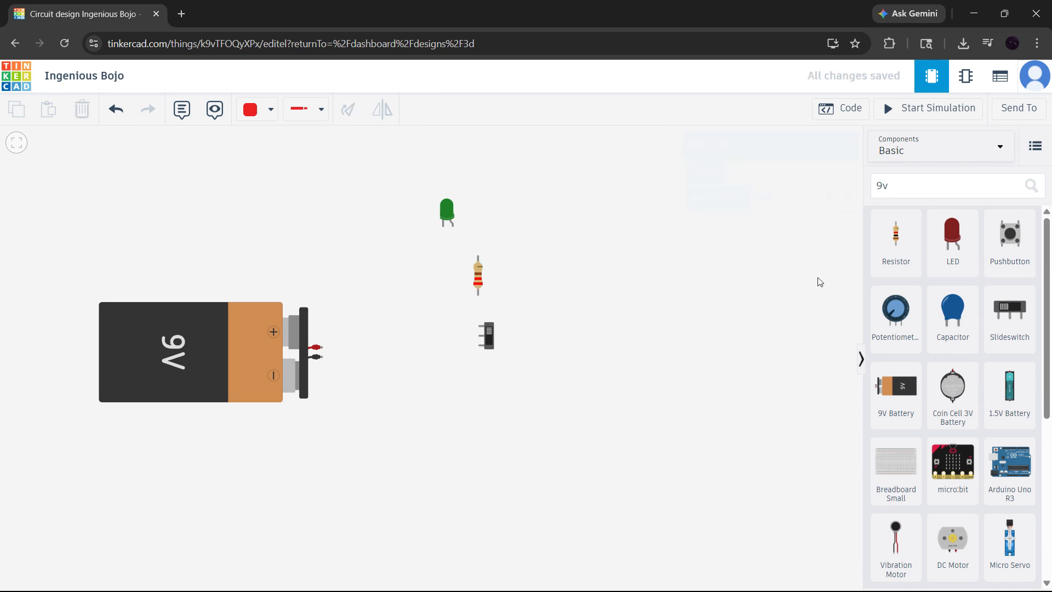
click(479, 285)
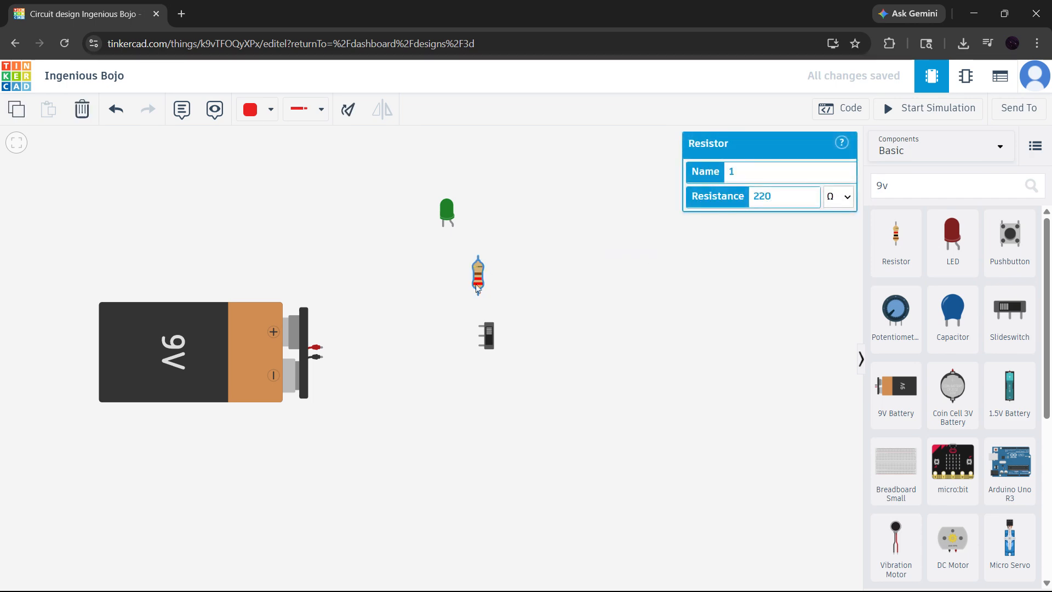
click(579, 281)
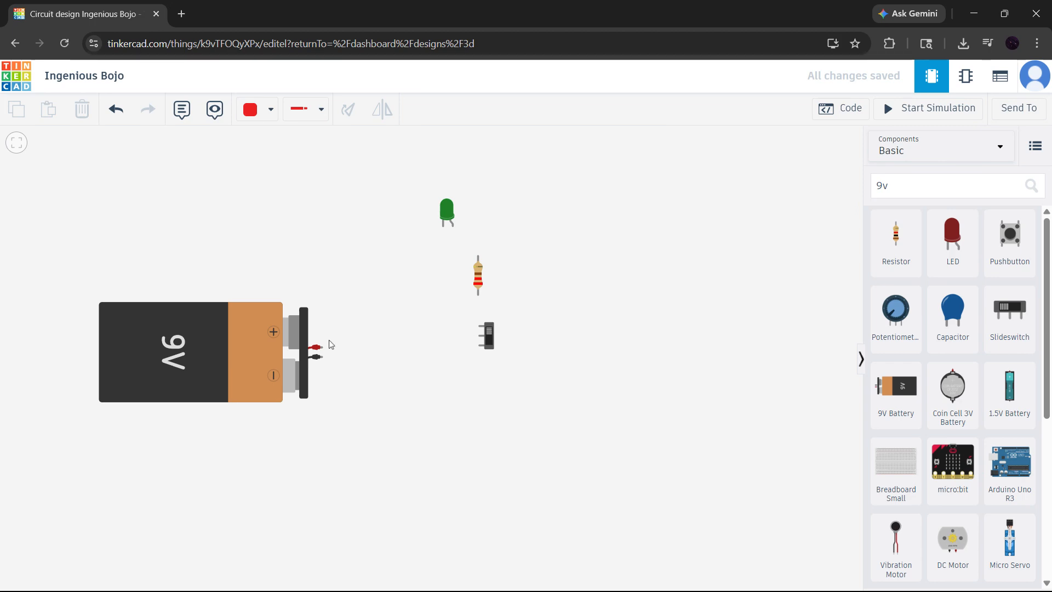
Step: Wire the battery's positive lead to the slideswitch's upper terminal, and the switch's Common terminal to the resistor's lower lead
click(317, 346)
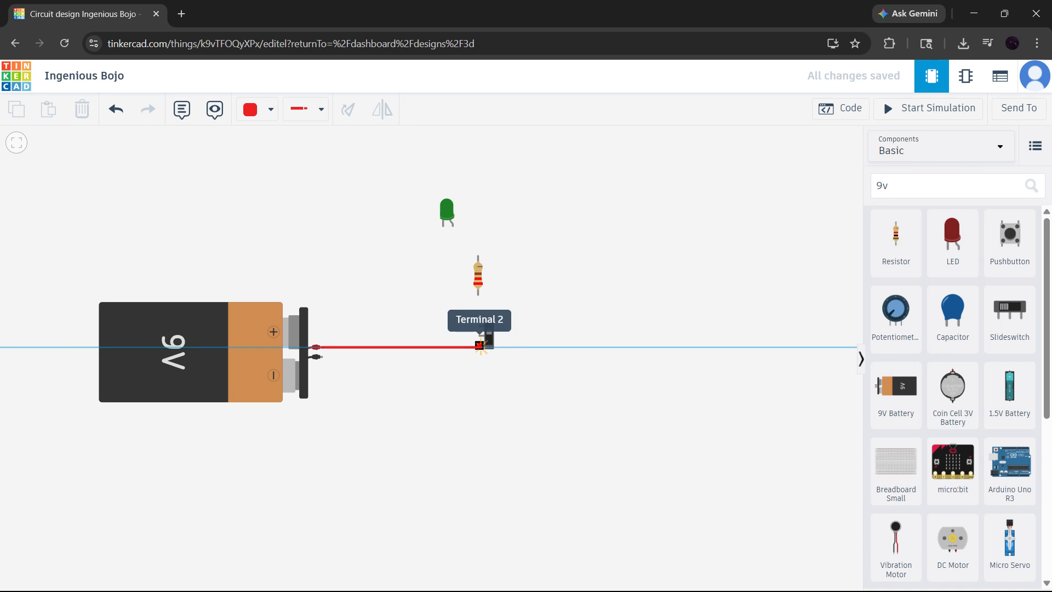
click(480, 345)
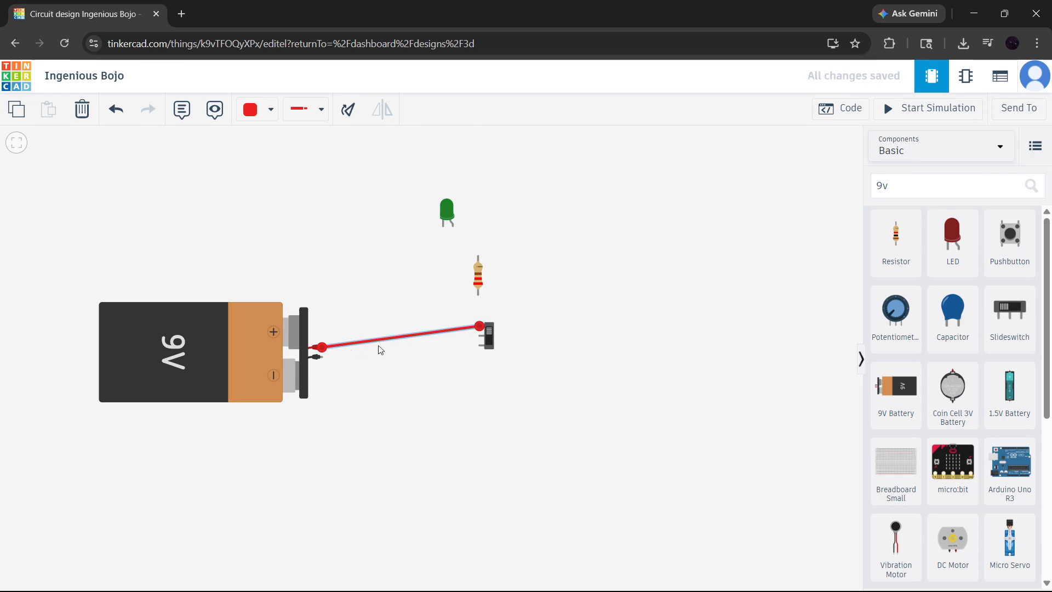
click(481, 332)
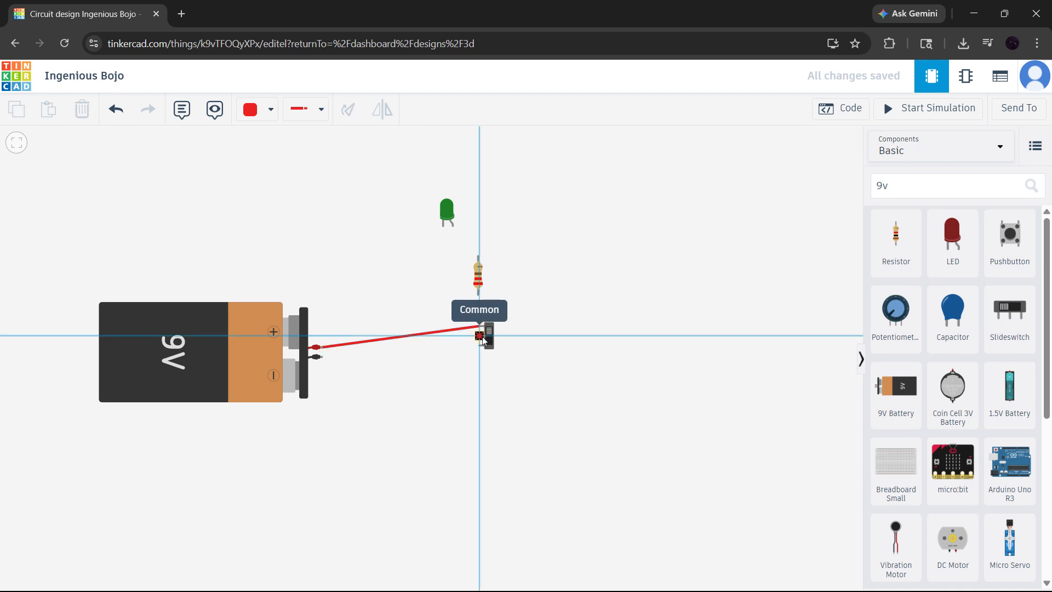
click(477, 295)
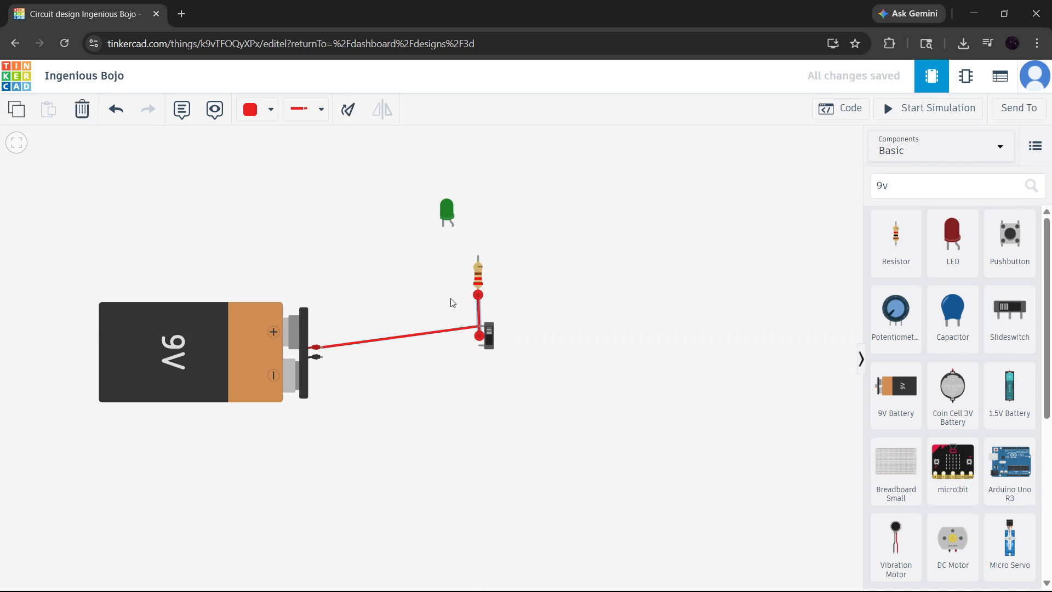
Step: Change the switch-to-resistor wire to black and run a black wire from the battery's negative lead to the slideswitch's Terminal 2
click(253, 111)
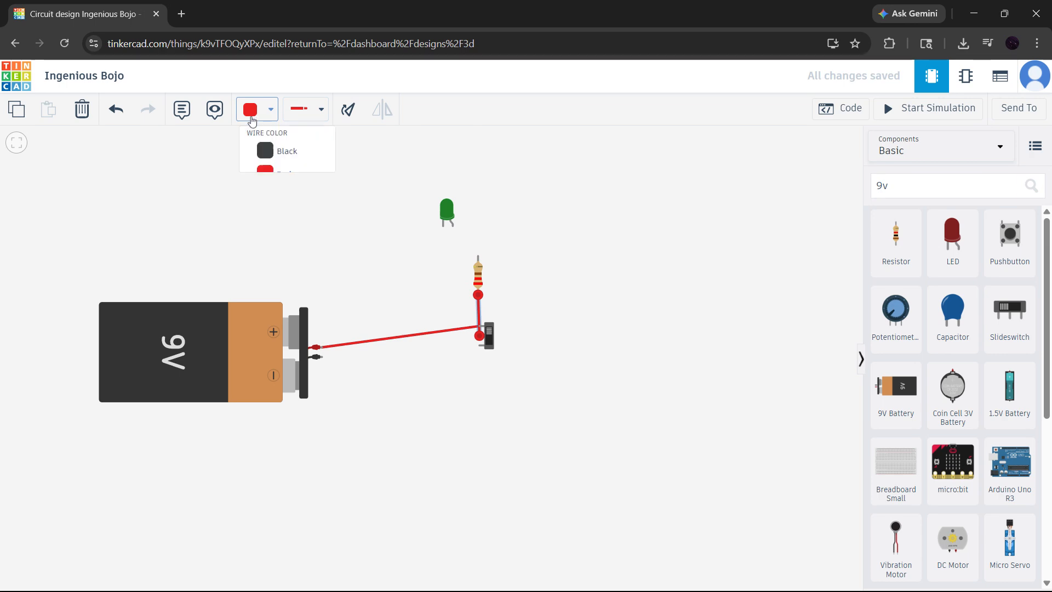
click(289, 158)
click(316, 357)
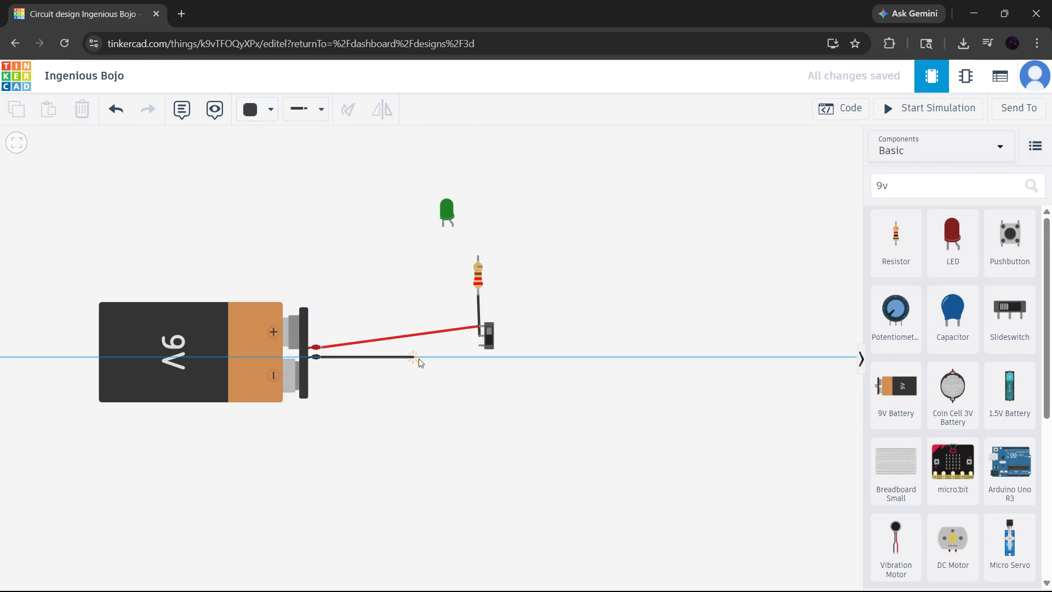
click(476, 350)
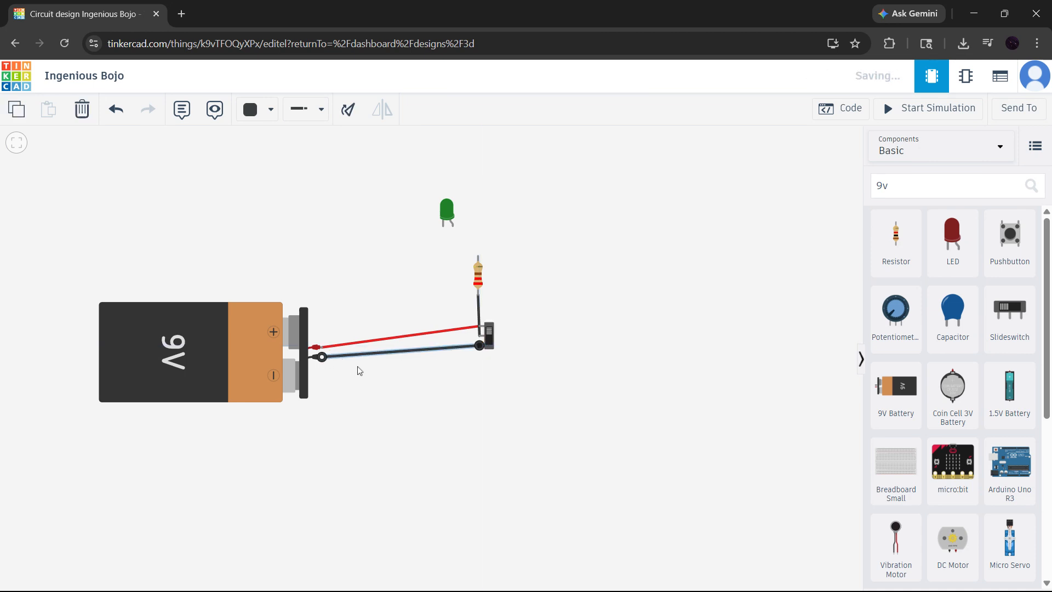
Step: Run a black wire from the battery's negative lead around the outside of the components to the green LED's cathode
click(371, 379)
click(322, 359)
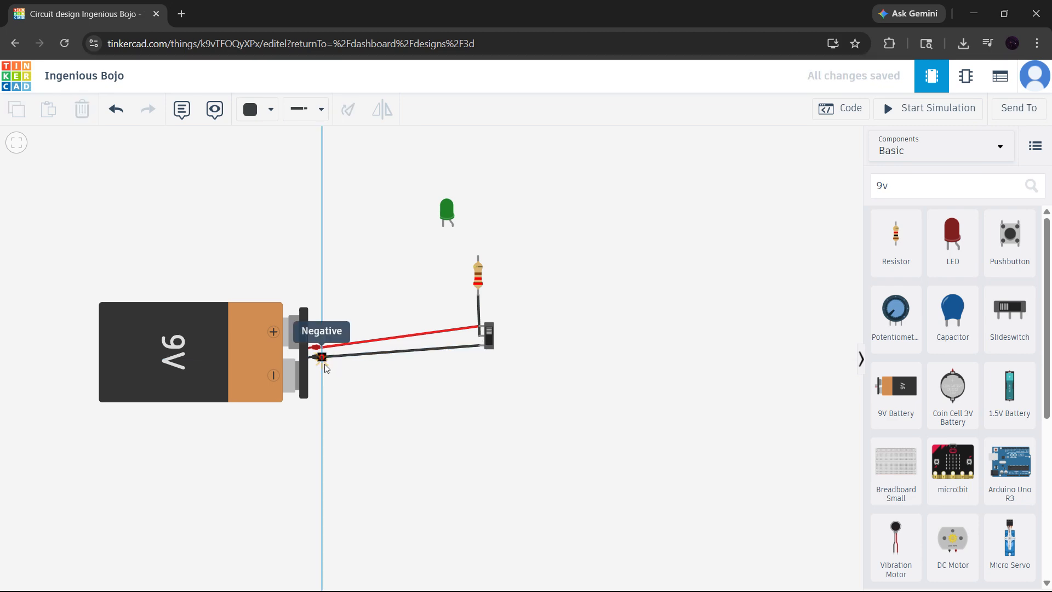
click(322, 420)
click(573, 420)
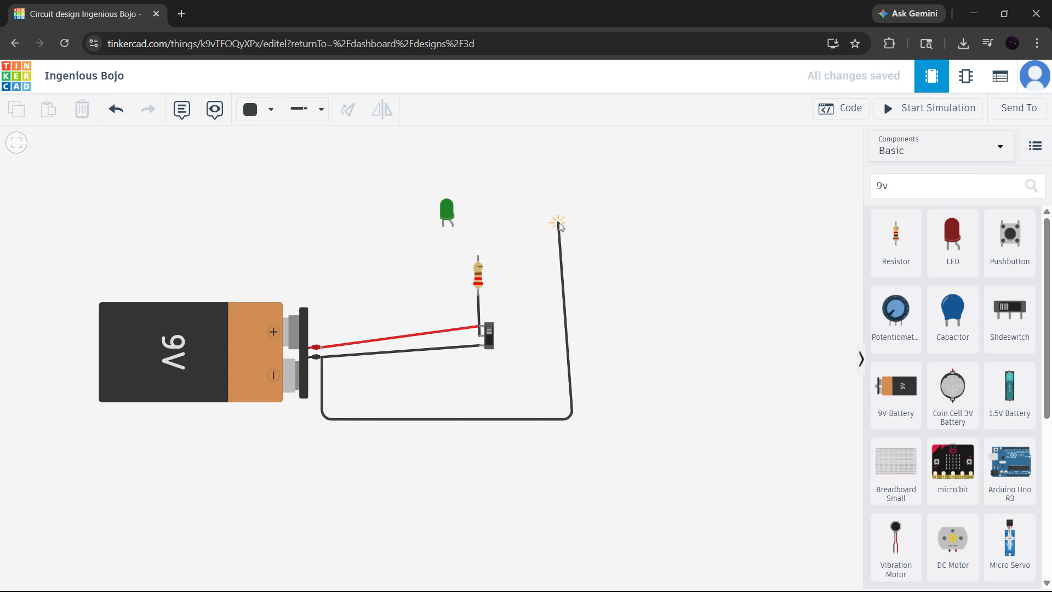
click(573, 143)
click(375, 153)
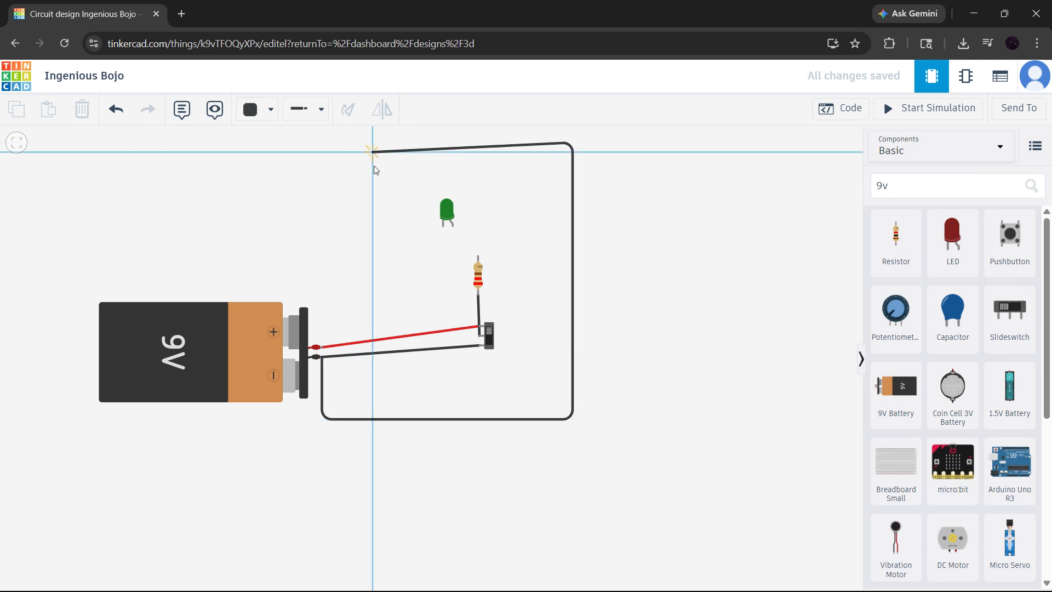
click(379, 271)
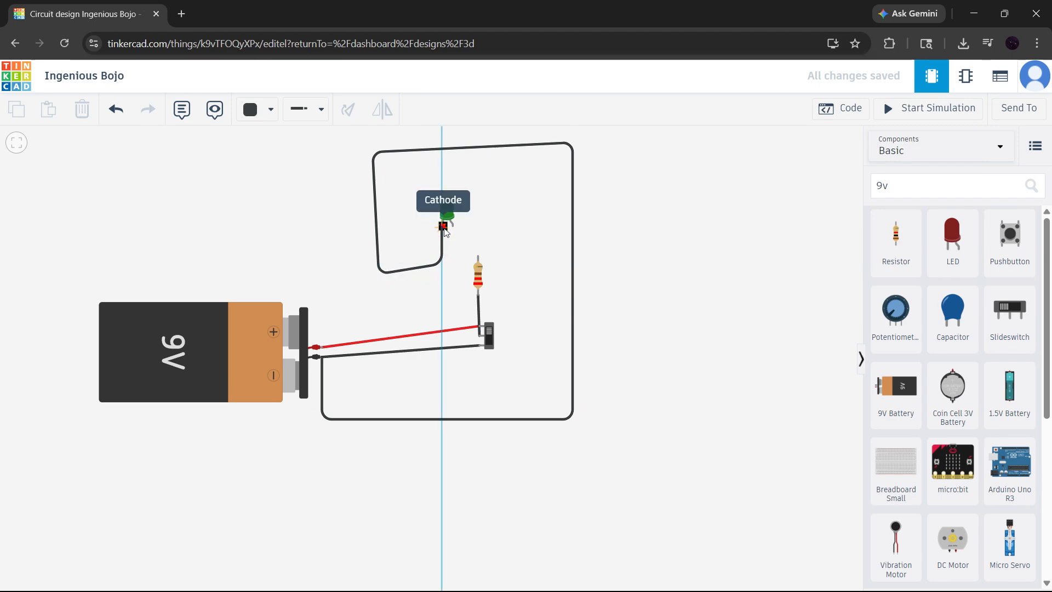
click(443, 225)
Step: Change the battery-to-LED wire to red and connect the resistor's upper lead to the LED's anode with a red wire
click(271, 109)
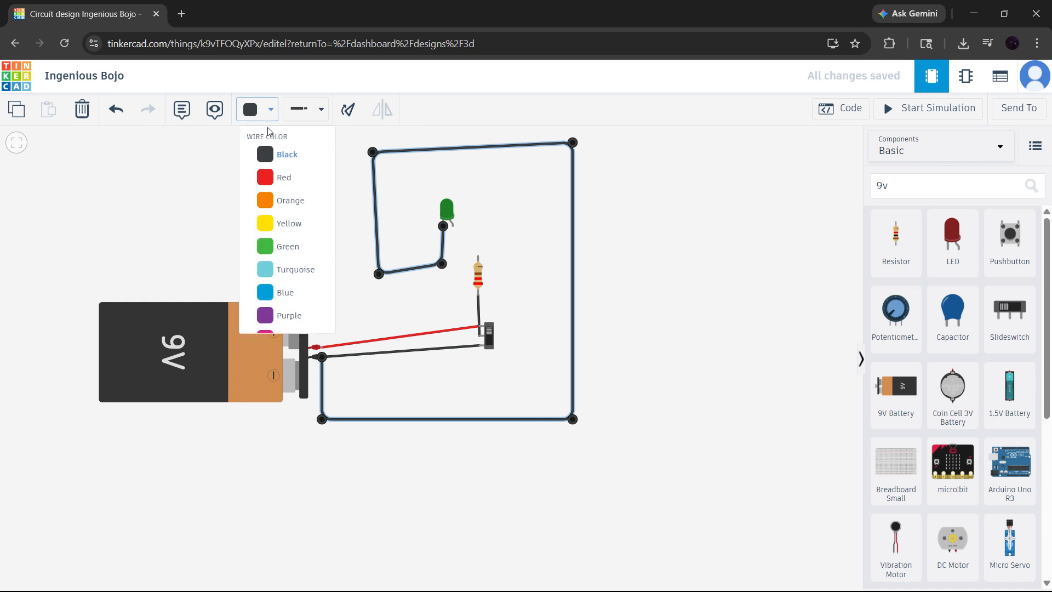
click(284, 175)
click(478, 256)
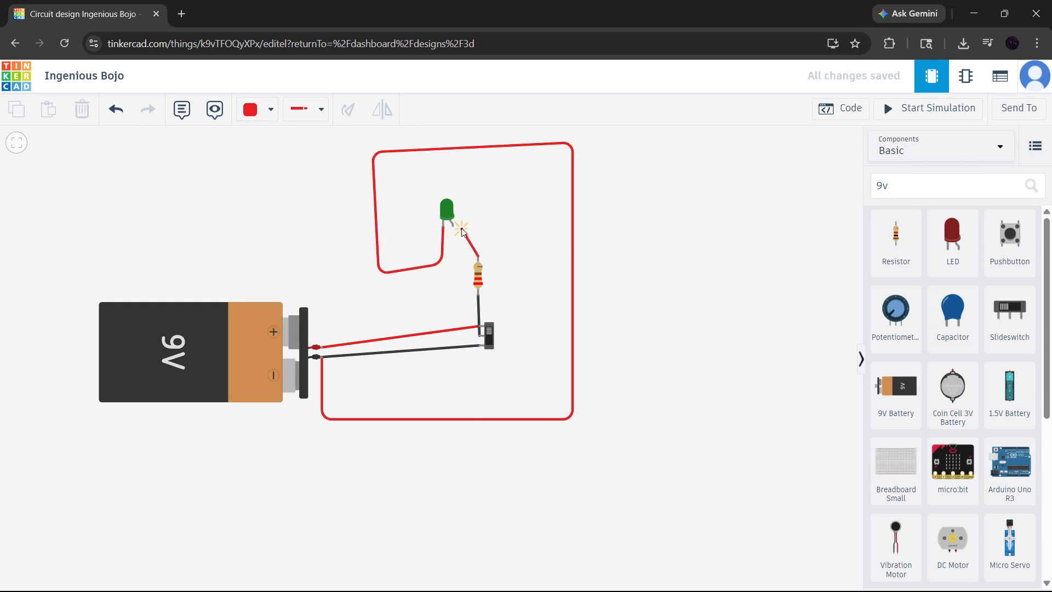
click(452, 222)
click(528, 226)
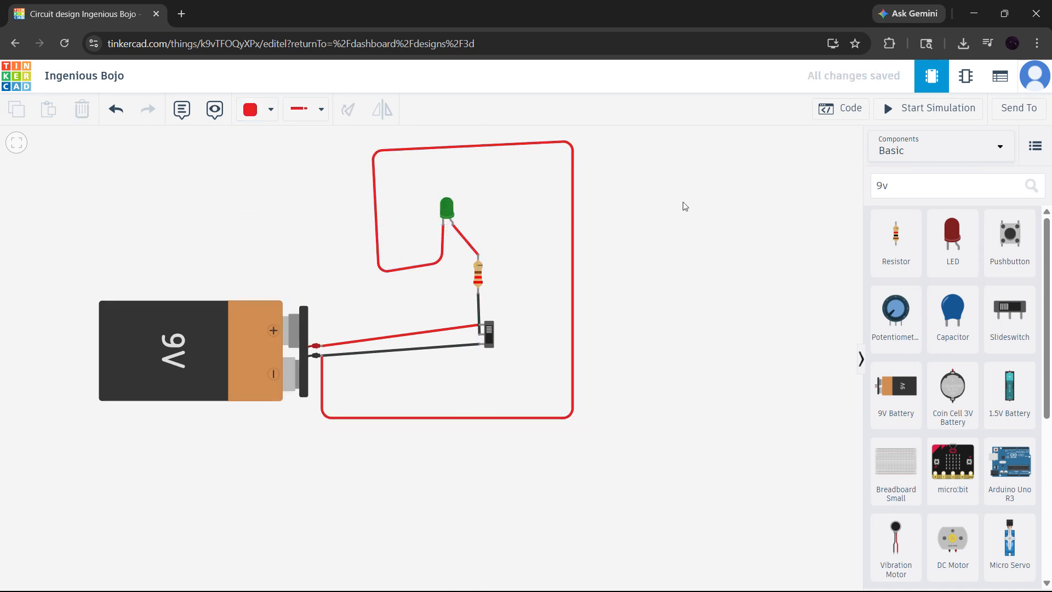
Step: Start the simulation, toggle the slideswitch to test the LED, and inspect the LED's warning marker
click(889, 109)
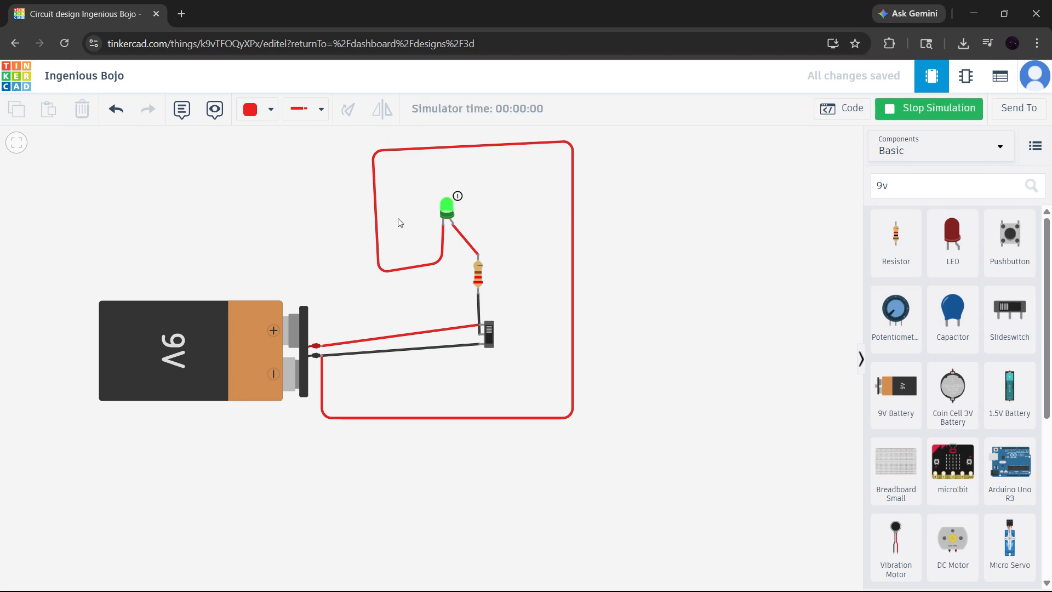
click(489, 336)
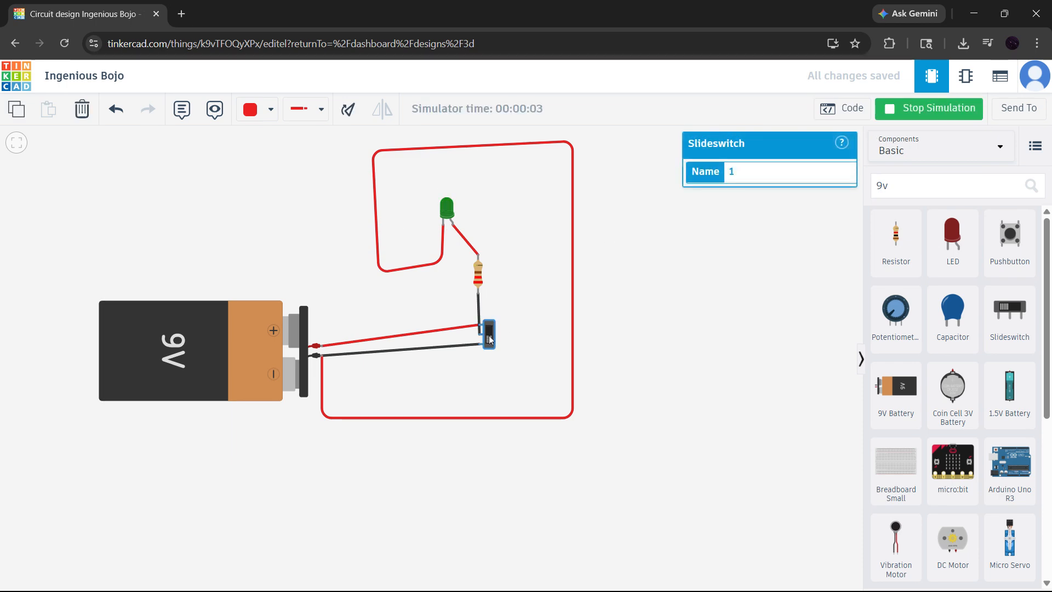
scroll(413, 244, up, 2)
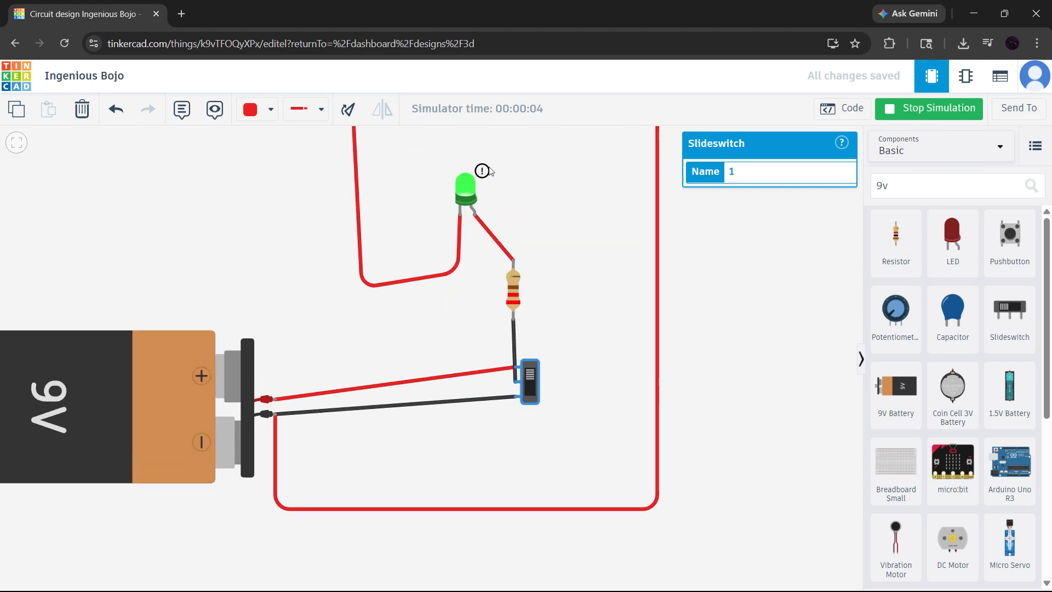
mouse_move(489, 172)
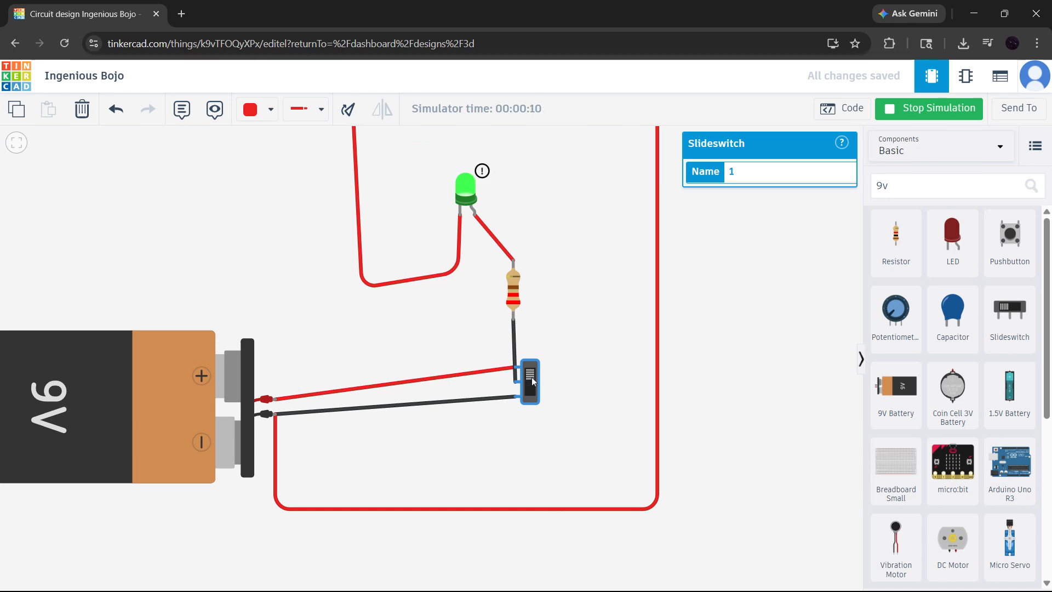
scroll(532, 377, down, 2)
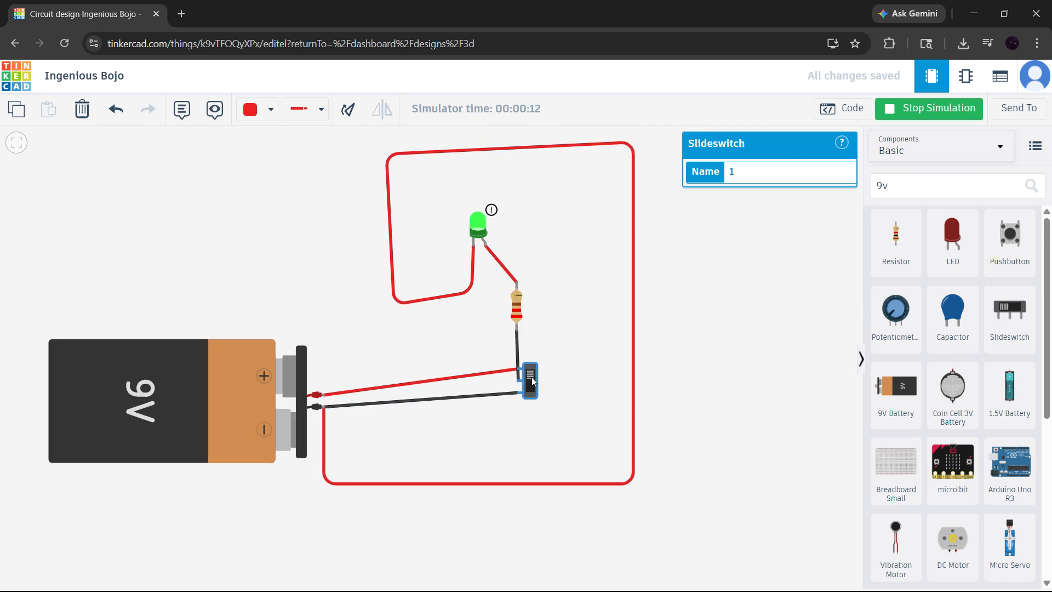
click(531, 377)
Step: Change the wire between the battery's negative lead and the LED's cathode to black
click(438, 297)
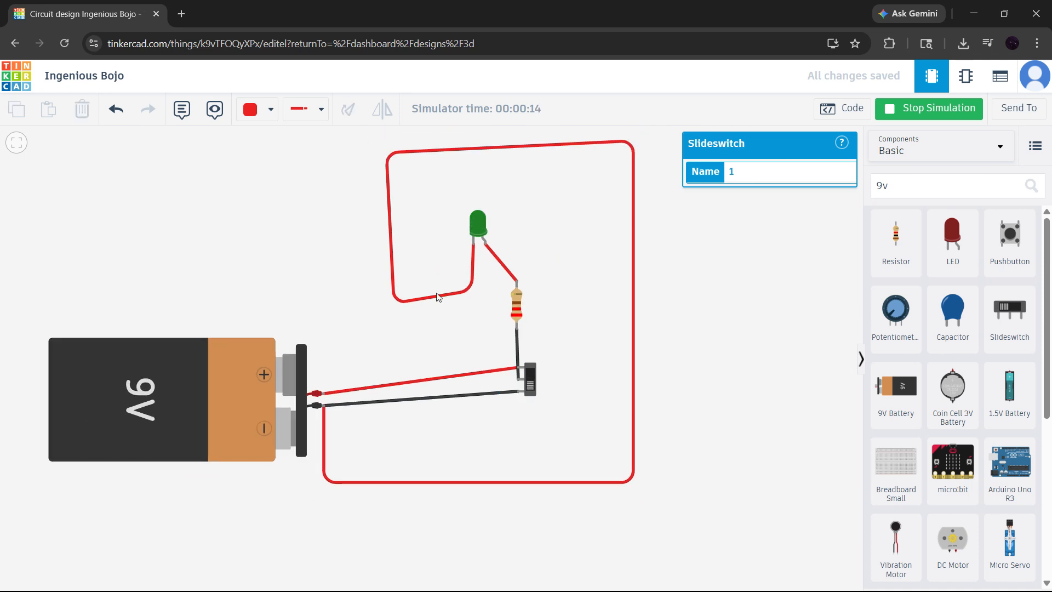
click(271, 109)
click(284, 157)
click(320, 270)
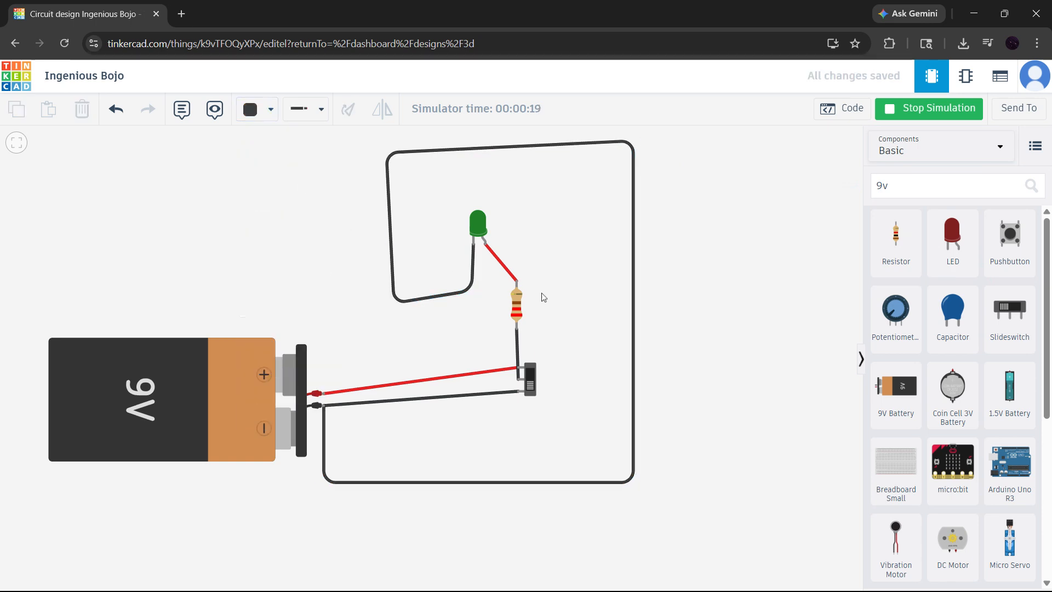
Step: Switch the circuit on with the slideswitch and set the resistor's resistance to 1 kΩ
click(531, 383)
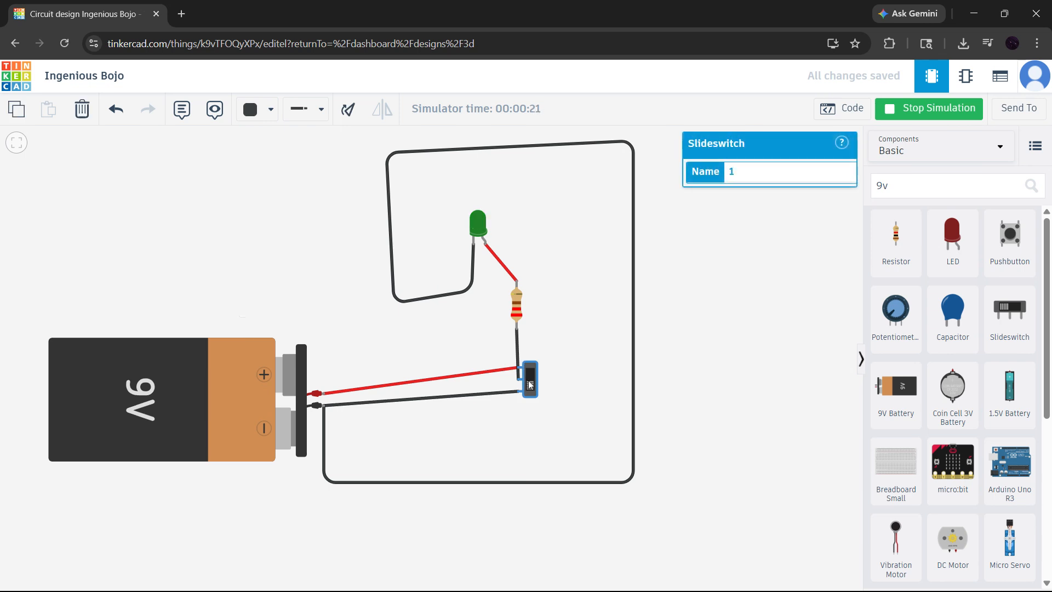
click(515, 307)
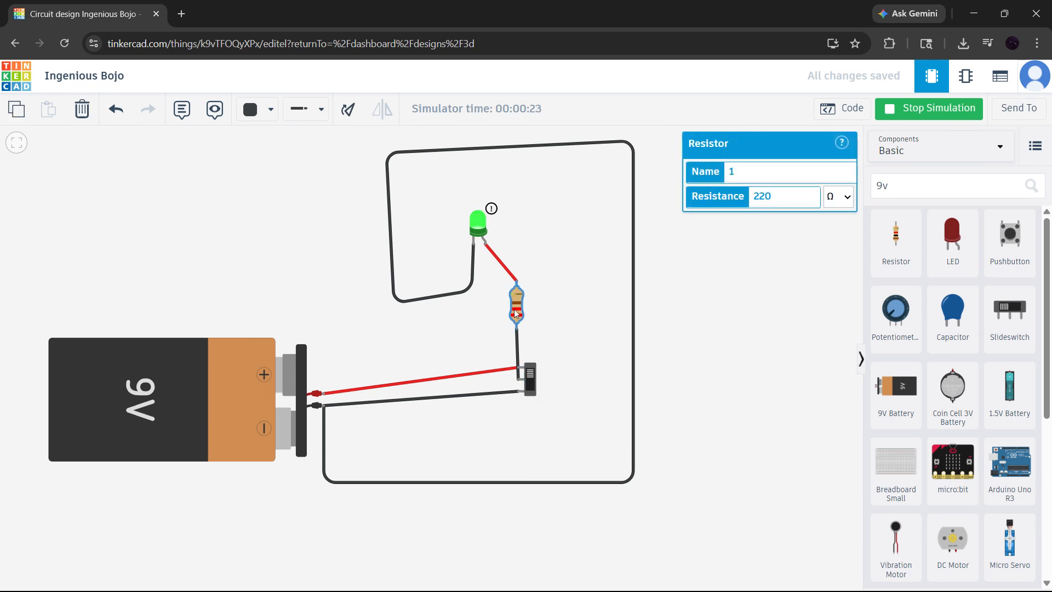
click(834, 201)
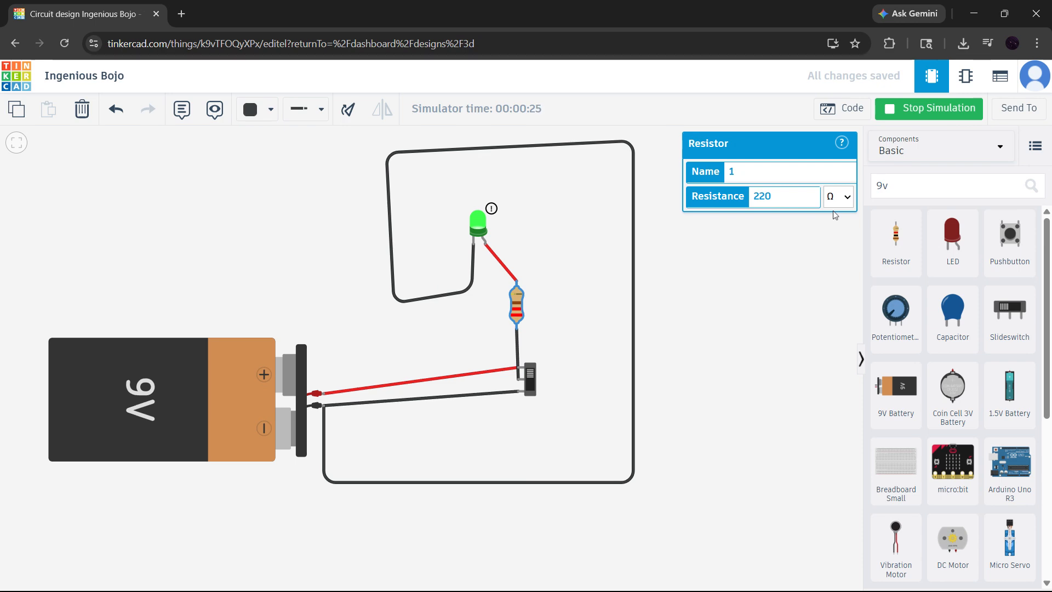
click(836, 216)
drag(773, 197, 753, 199)
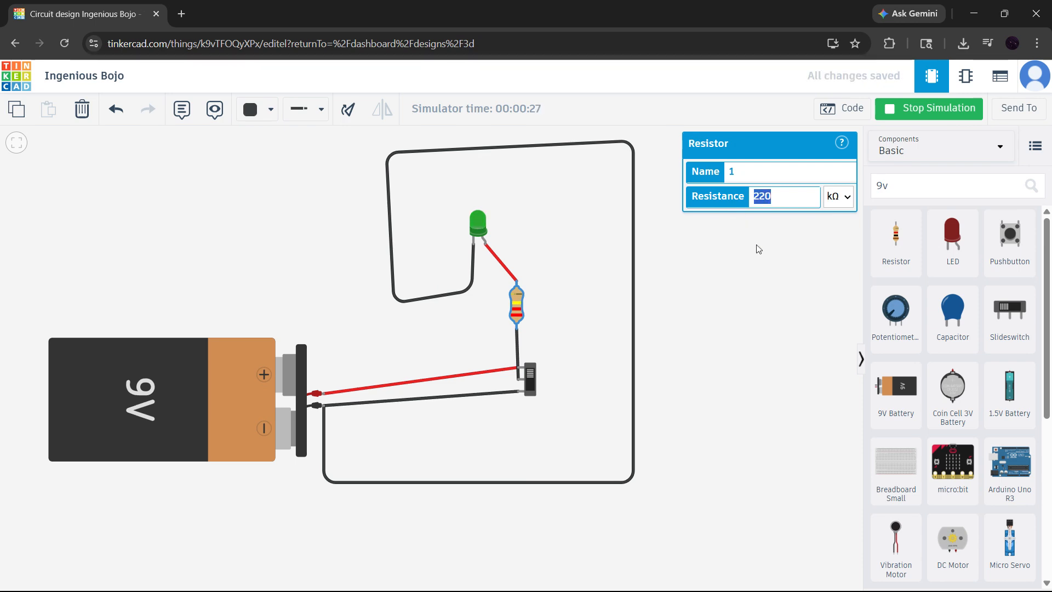
text(1)
click(786, 296)
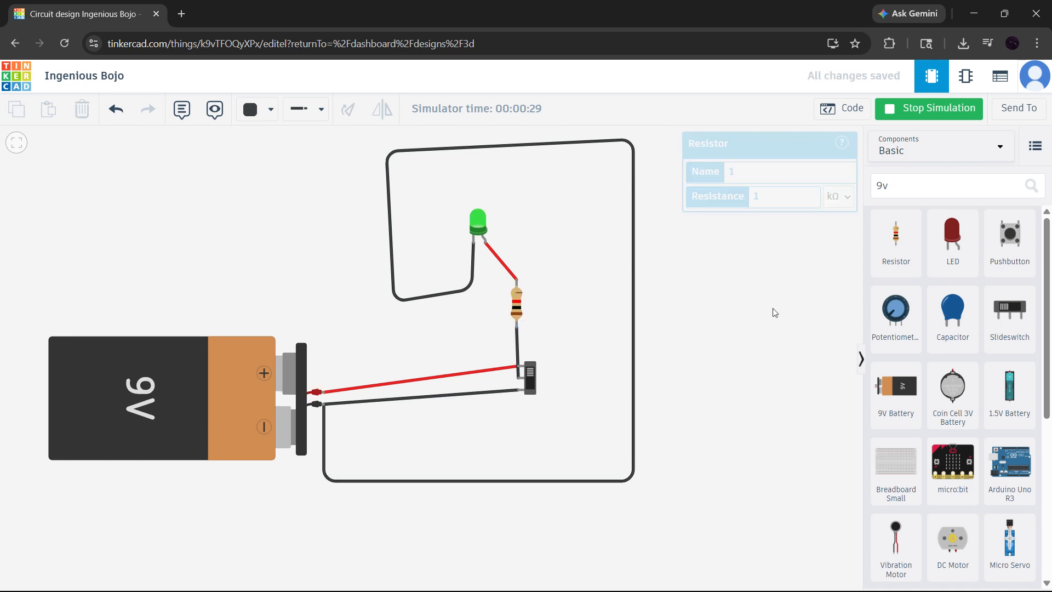
Step: Toggle the slideswitch off and on again to test the LED with the new resistance
click(532, 381)
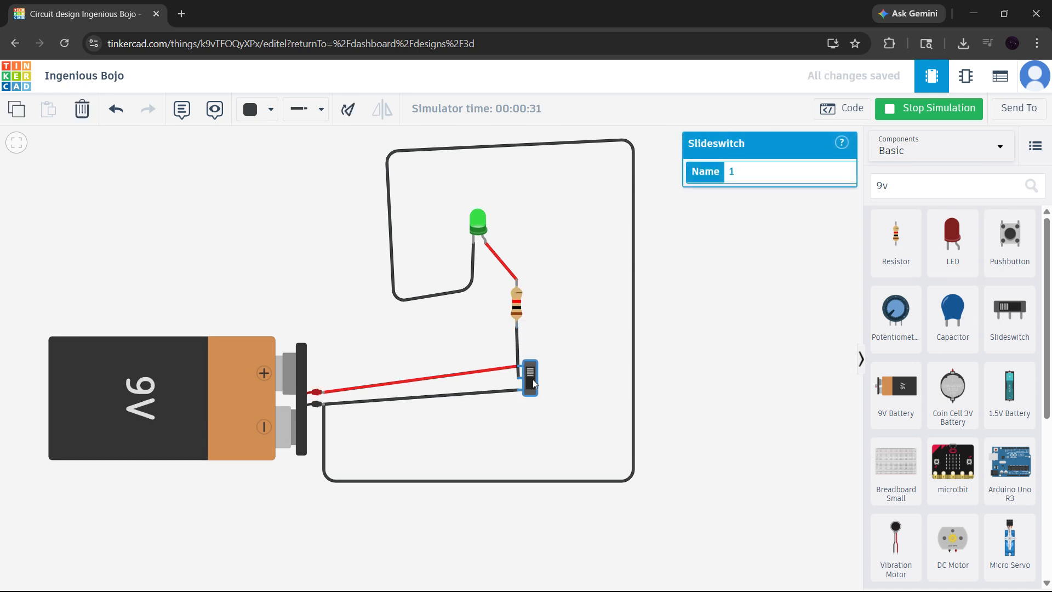
click(531, 381)
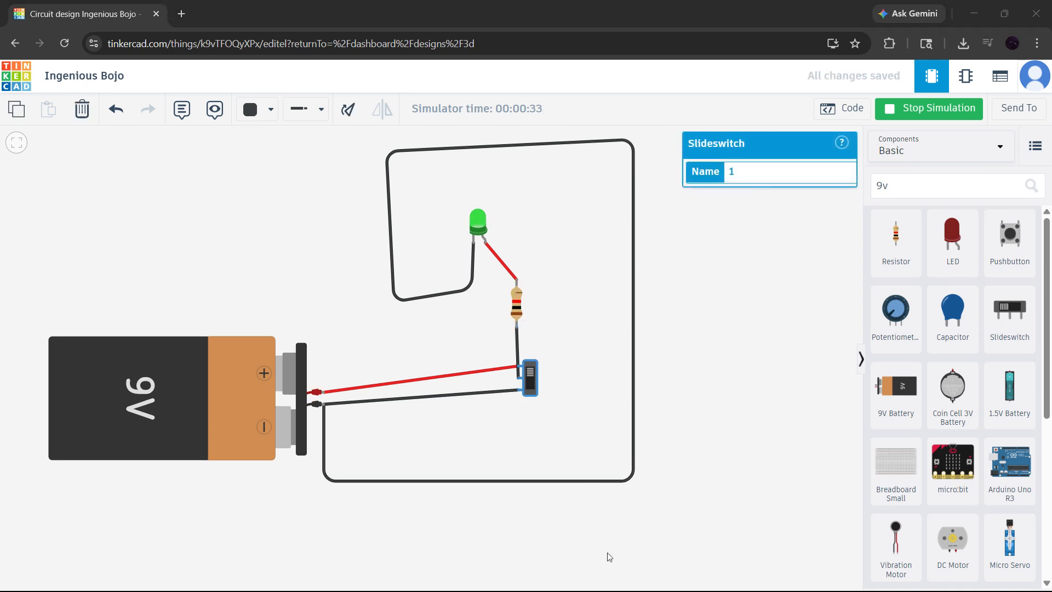